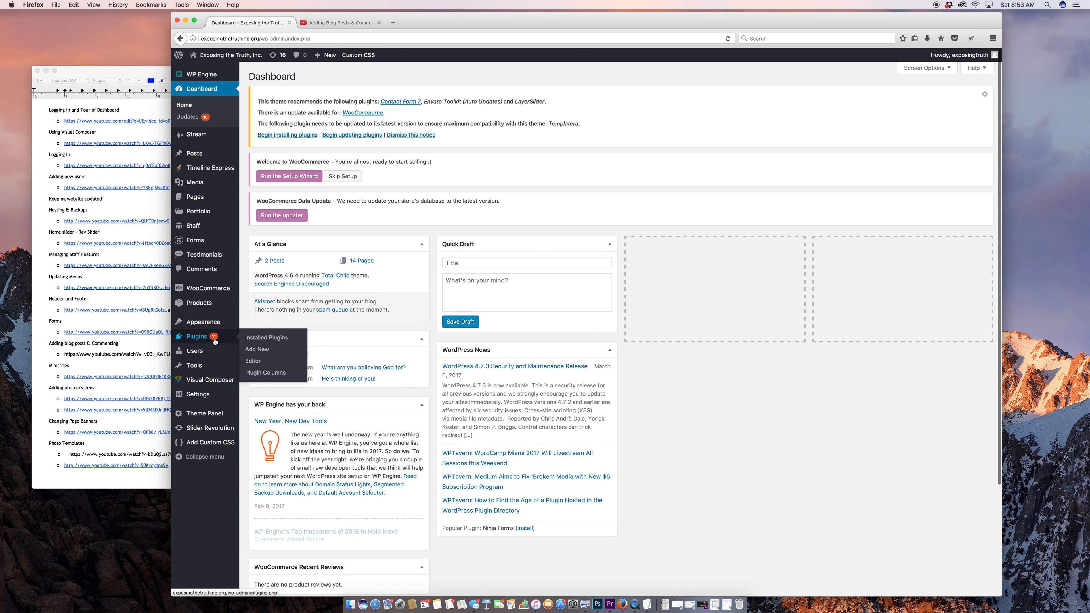
# Step: View the installed plugins list, and open the WP Engine General Settings page
pyautogui.click(253, 340)
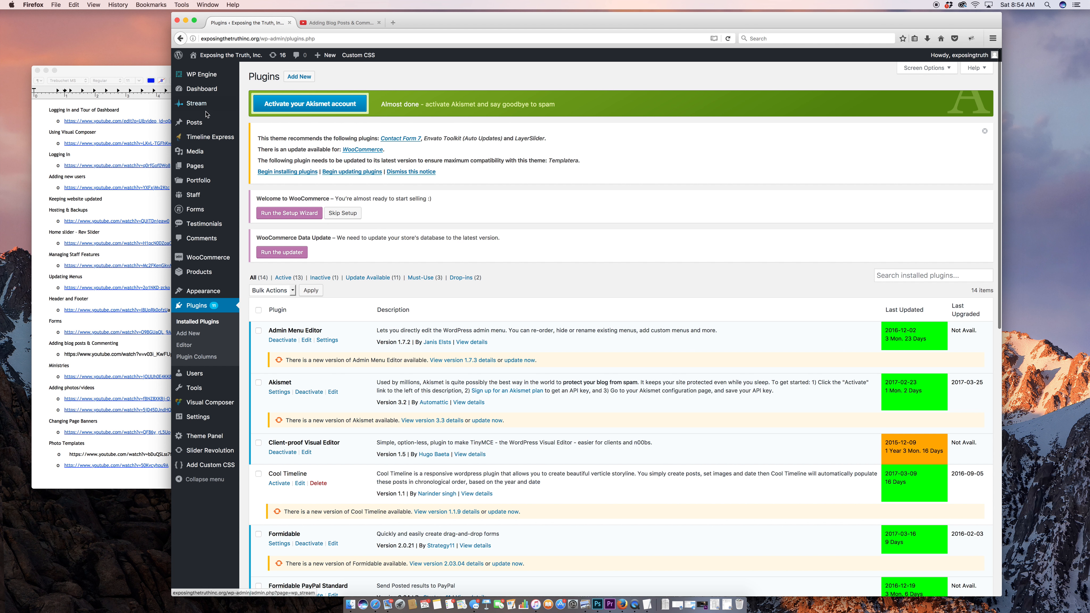
pyautogui.moveTo(205, 90)
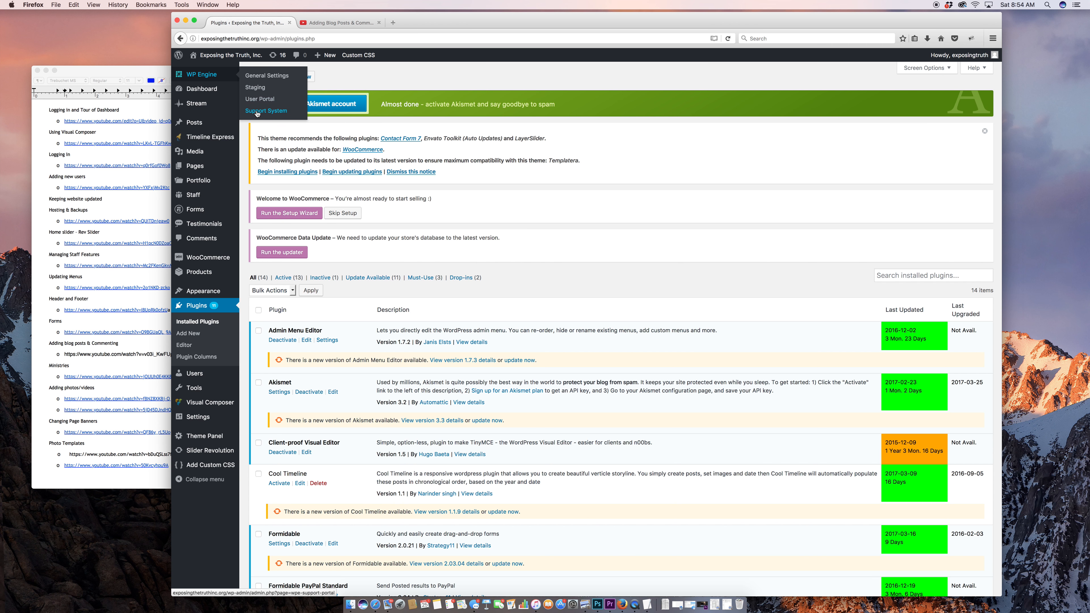
pyautogui.click(261, 81)
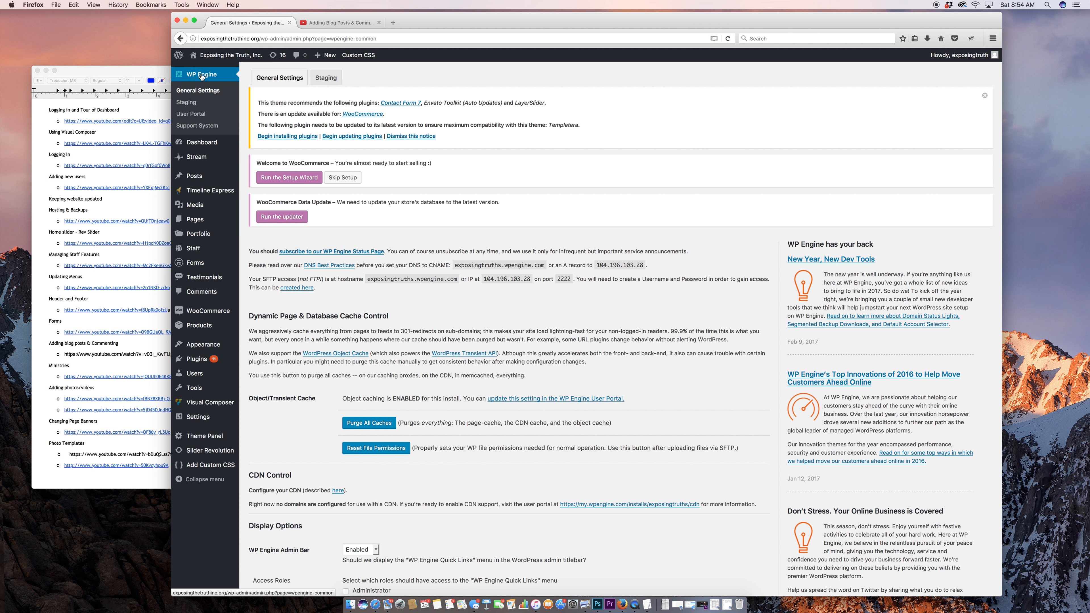
# Step: Open the WP Engine User Portal in a separate browser tab and switch to it
pyautogui.click(200, 115)
pyautogui.click(180, 38)
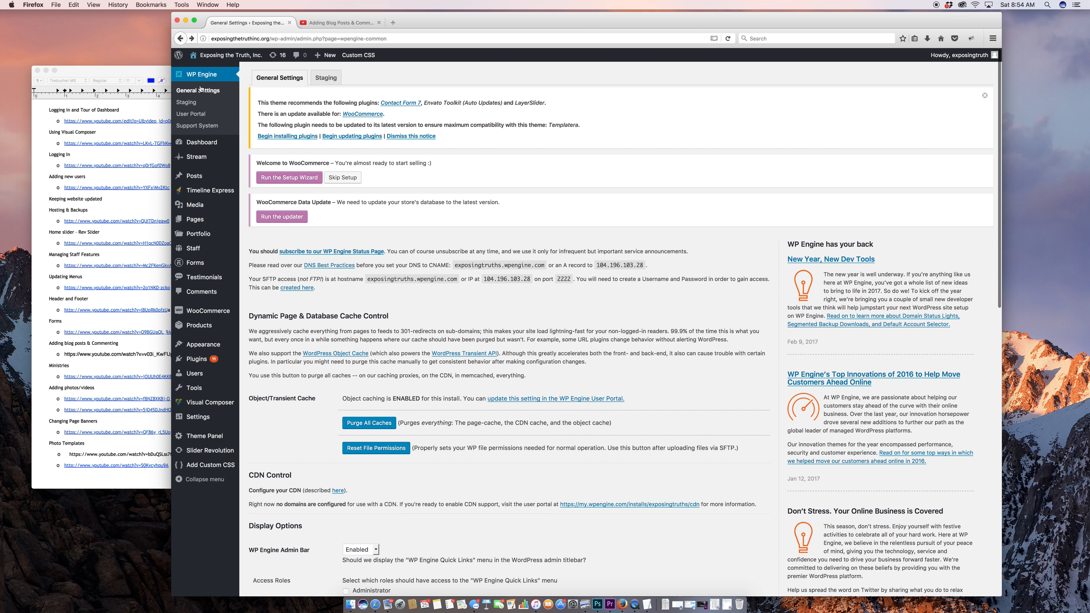
pyautogui.rightClick(191, 113)
pyautogui.click(228, 117)
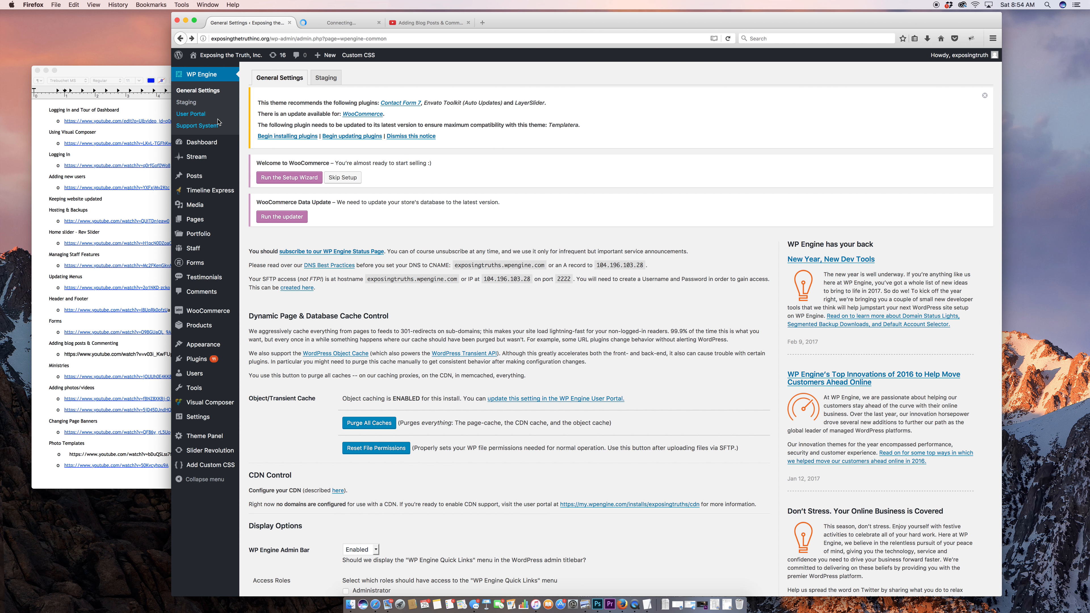
pyautogui.click(318, 23)
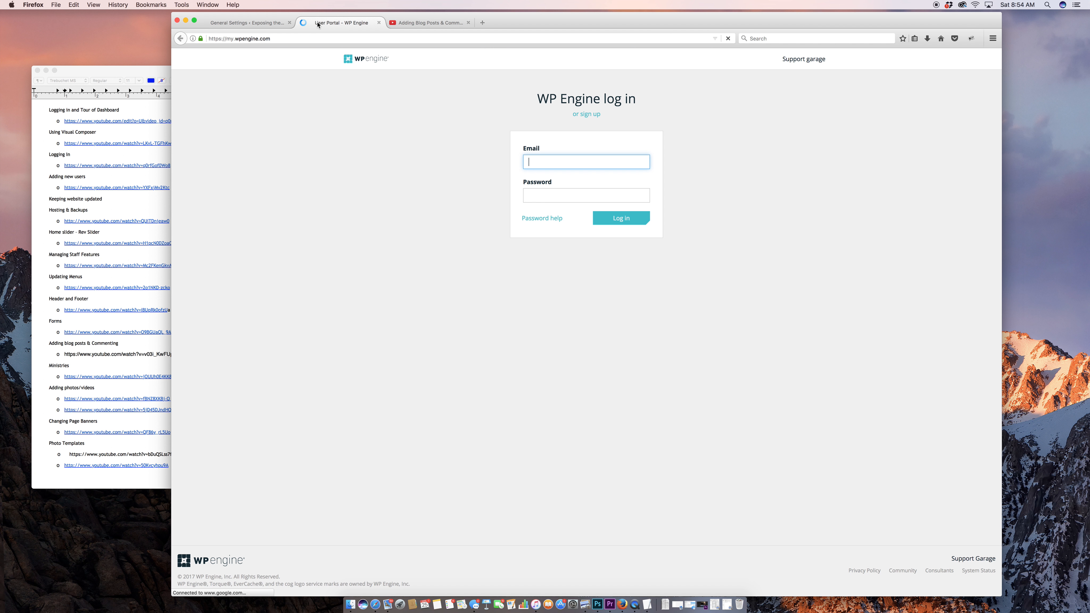
# Step: Log in to the WP Engine portal with the account e-mail and password, and dismiss the offer to remember the login
pyautogui.click(533, 159)
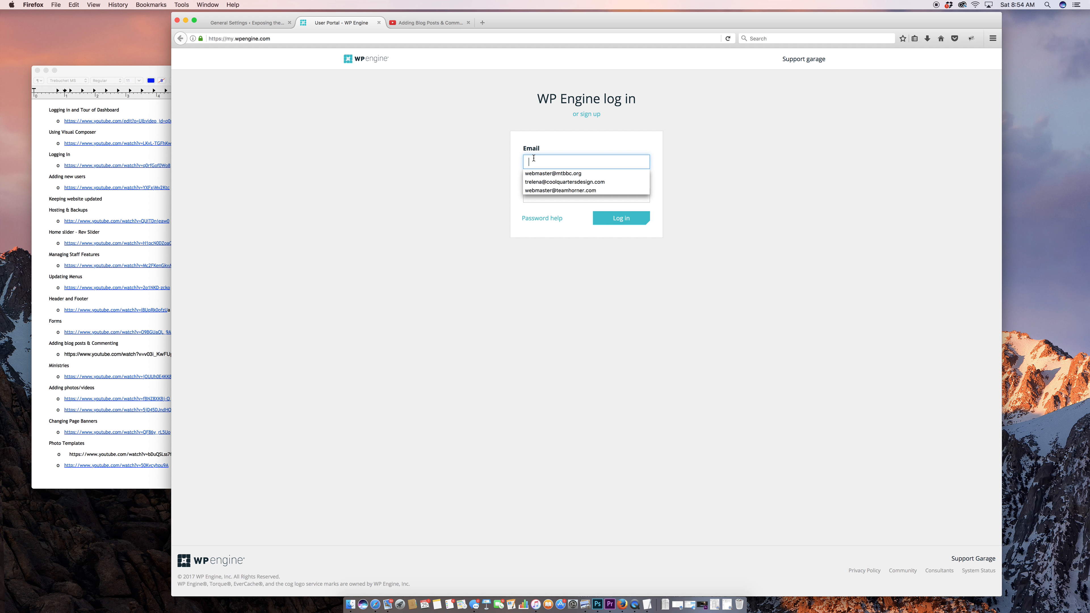
pyautogui.press('Down')
pyautogui.press('Down')
pyautogui.press('Return')
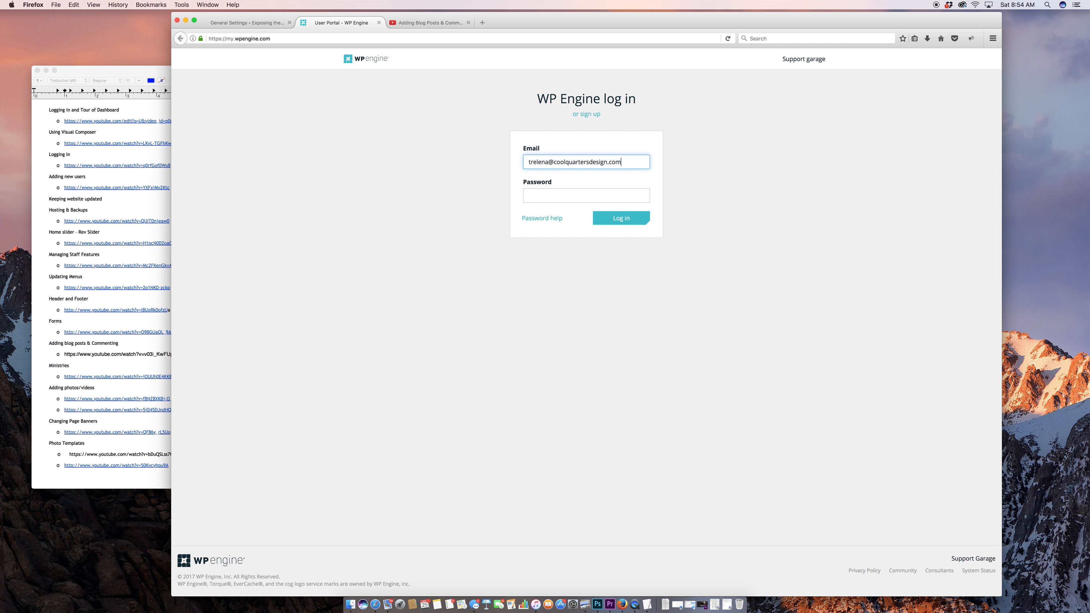
pyautogui.click(542, 197)
pyautogui.write('•••')
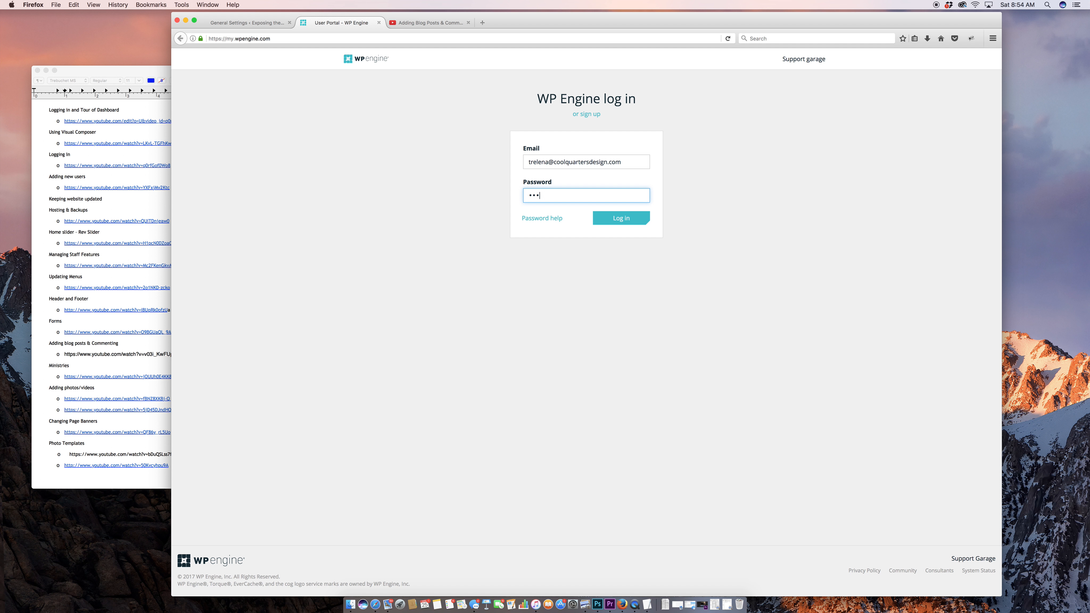
pyautogui.press('BackSpace')
pyautogui.press('BackSpace')
pyautogui.press('BackSpace')
pyautogui.write('•••••••••••••••')
pyautogui.press('Return')
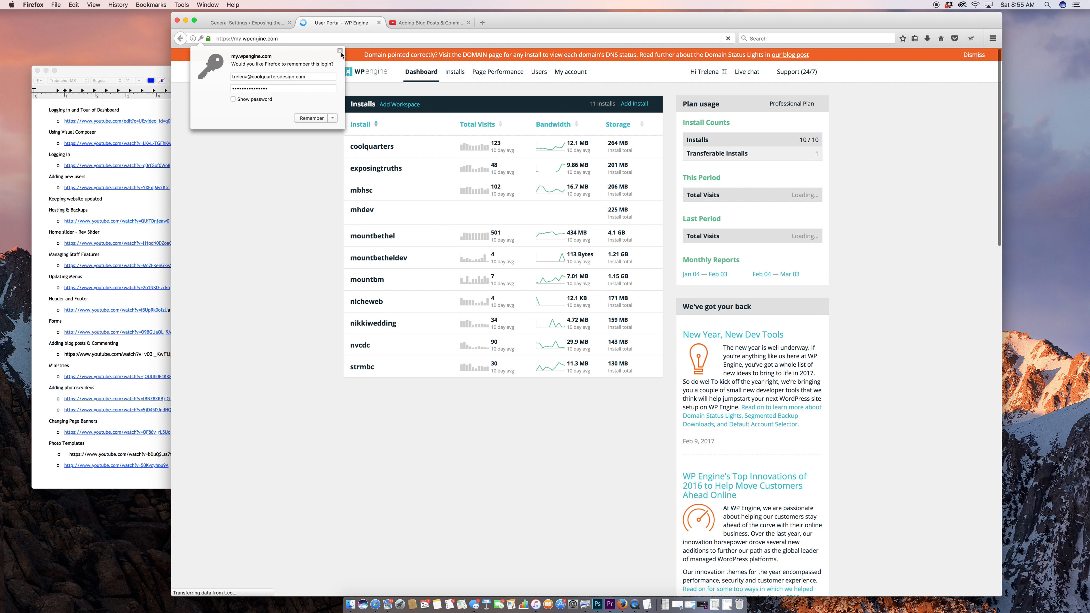
pyautogui.click(339, 51)
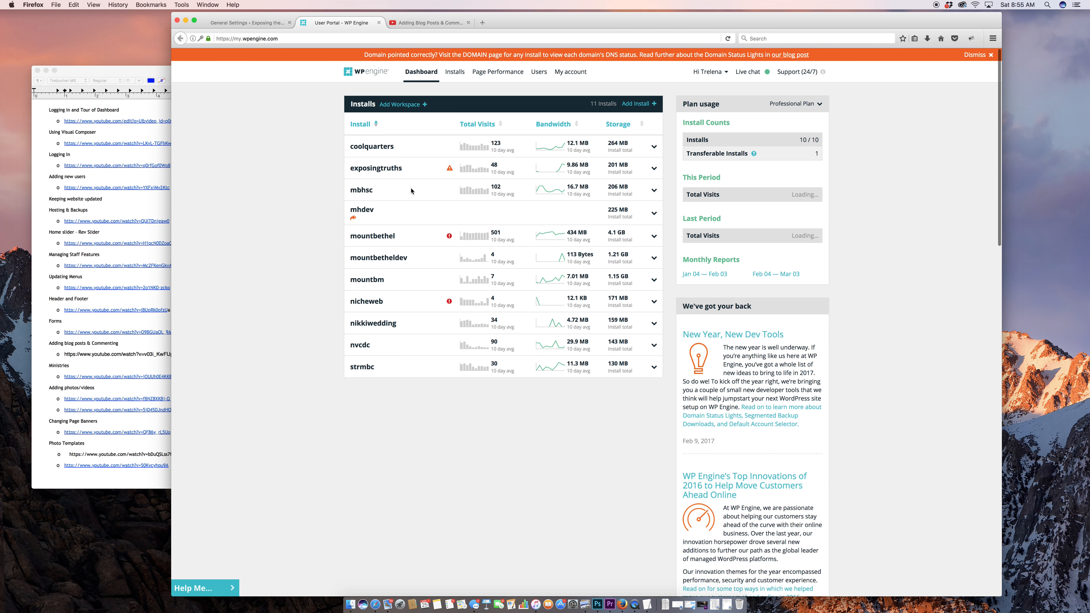
# Step: Open the Backup Points page of the exposingtruths install
pyautogui.scroll(-1, 405, 189)
pyautogui.click(382, 158)
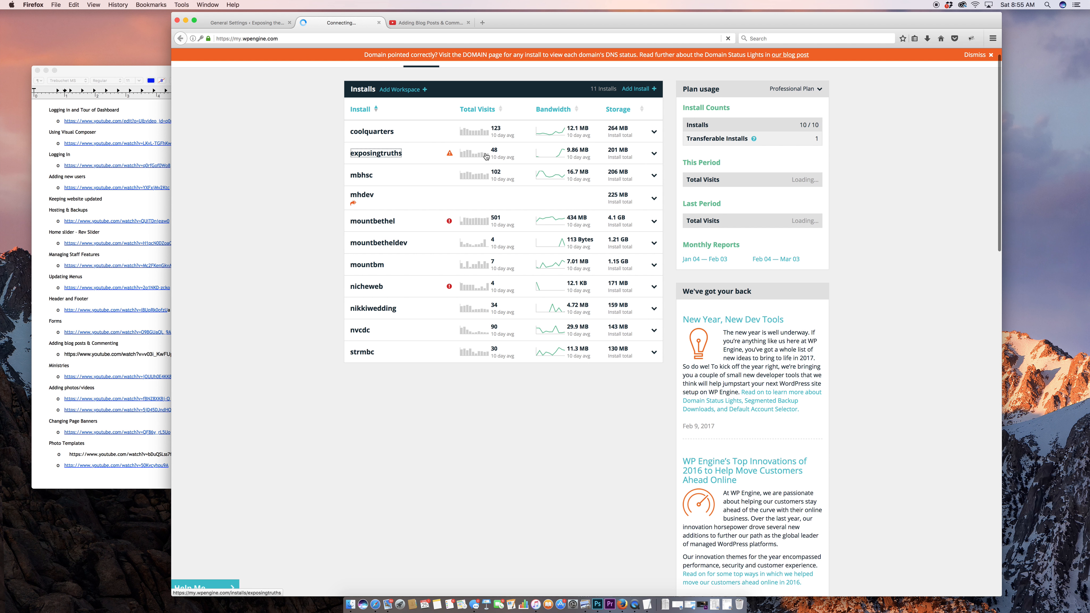
pyautogui.scroll(-3, 420, 210)
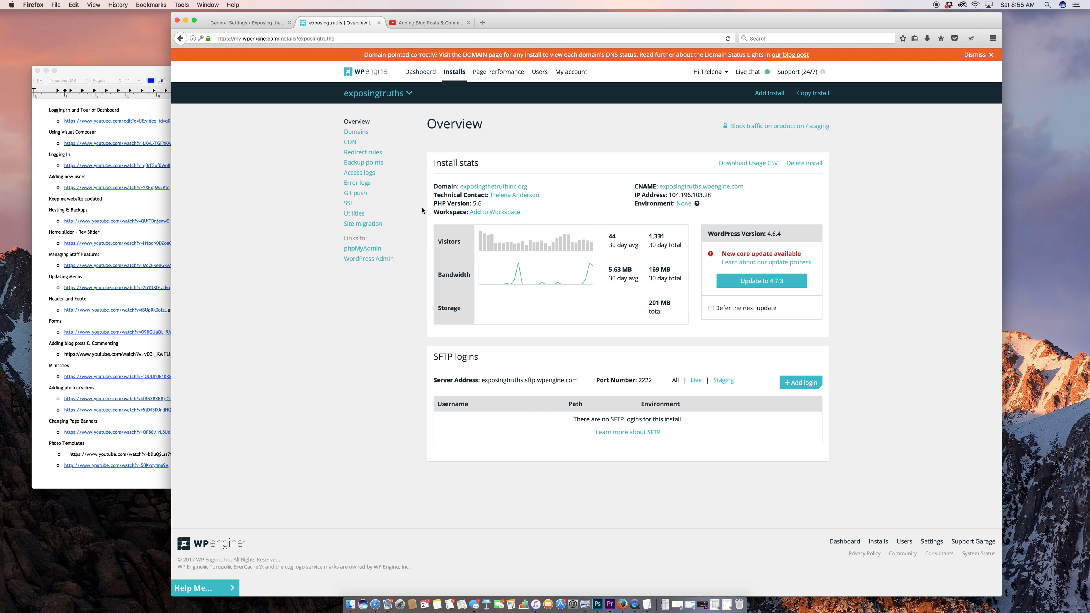
pyautogui.click(363, 162)
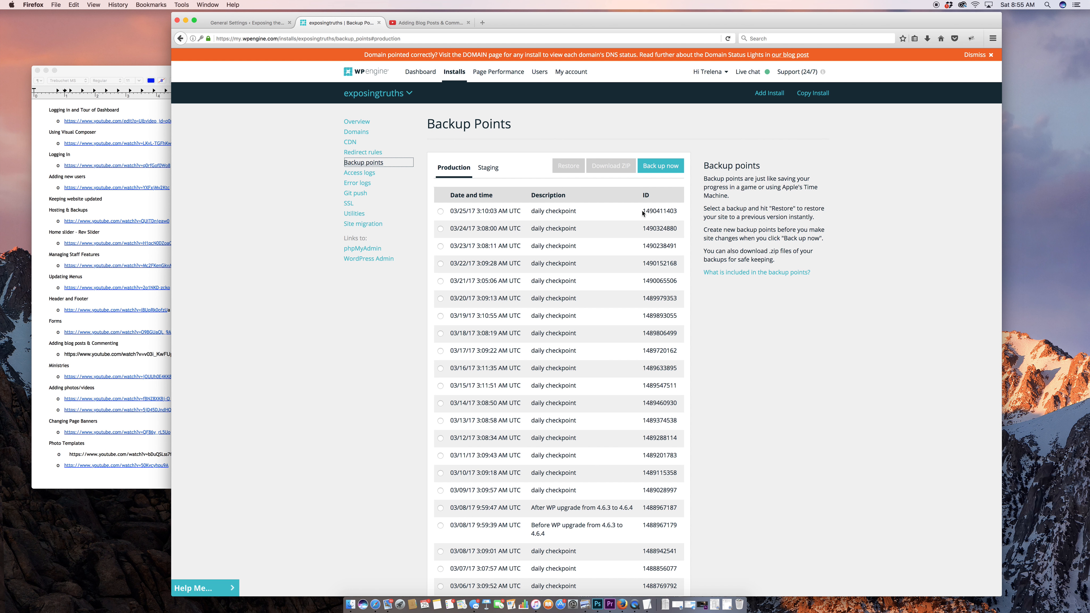
# Step: Select the production daily checkpoint dated 03/25/17 3:10:03 AM UTC among the backup points
pyautogui.click(245, 24)
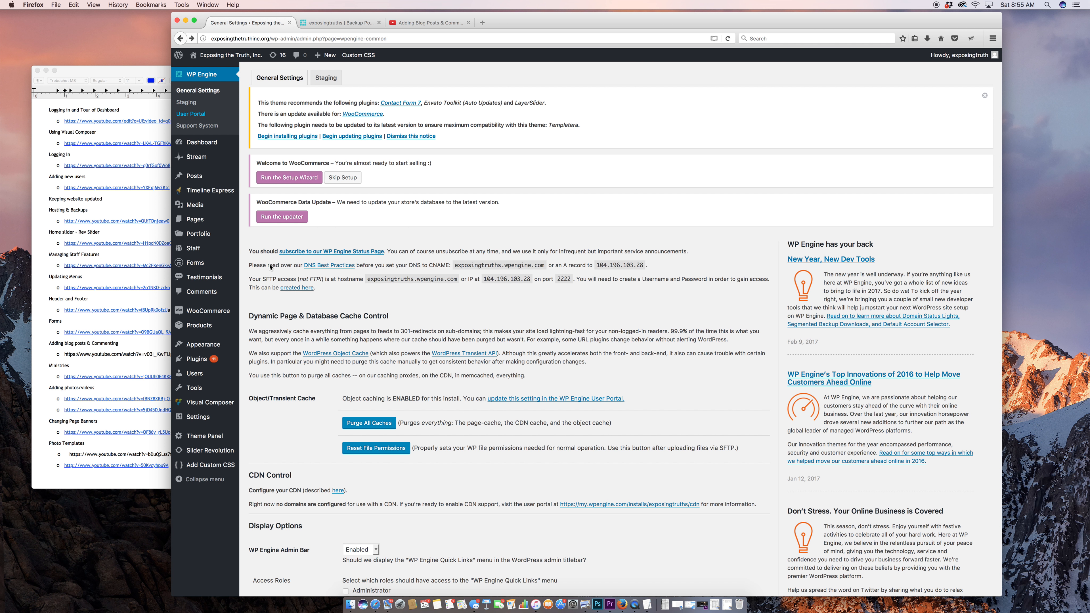
pyautogui.click(313, 23)
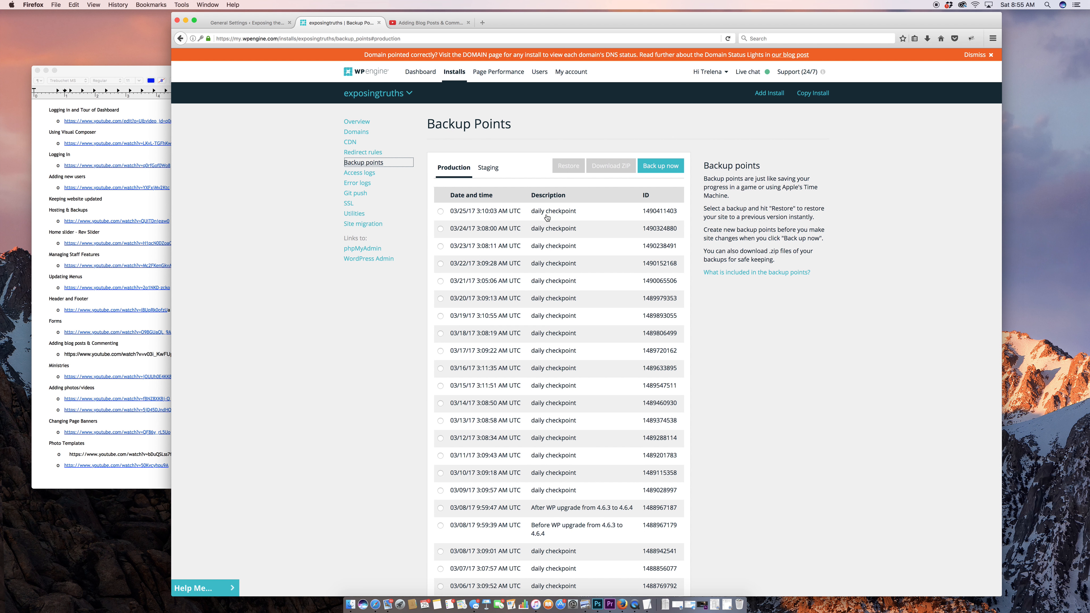
pyautogui.click(440, 211)
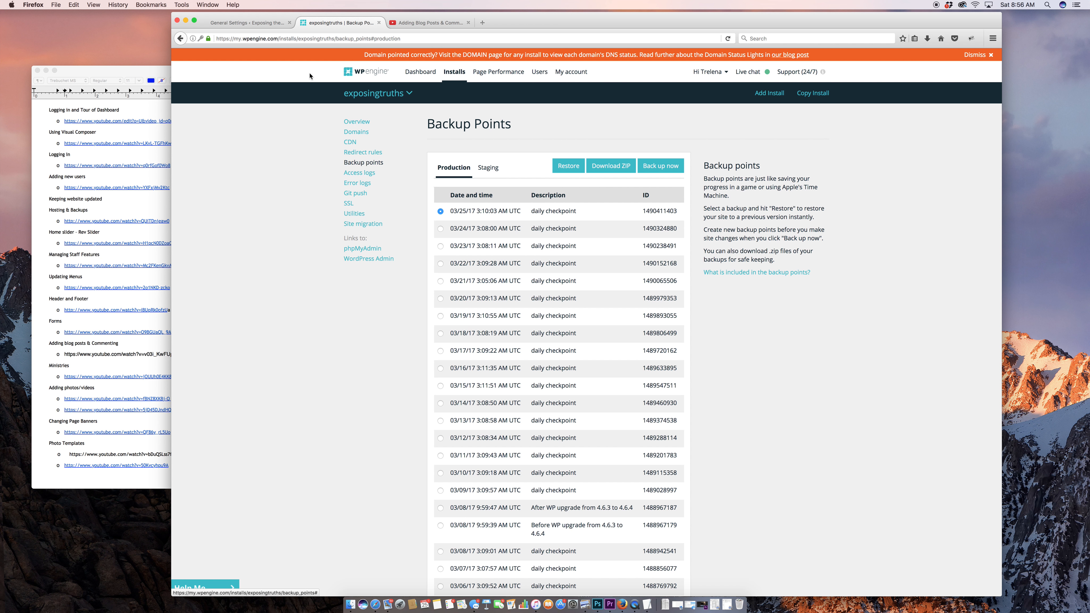
# Step: Return to the site's WordPress admin and open the WordPress Updates page
pyautogui.click(240, 28)
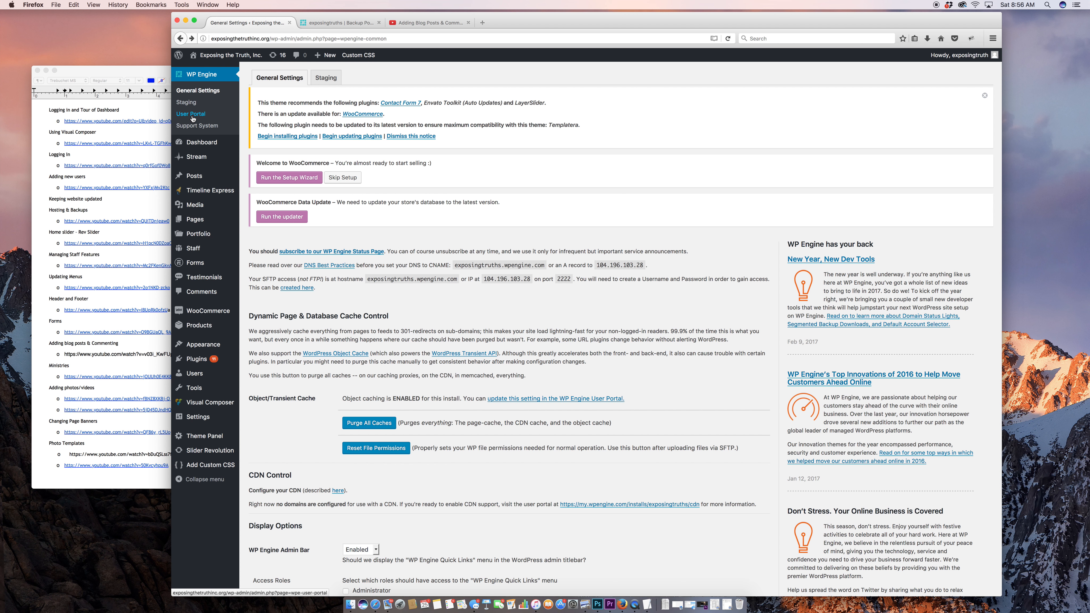
pyautogui.moveTo(191, 143)
pyautogui.click(253, 160)
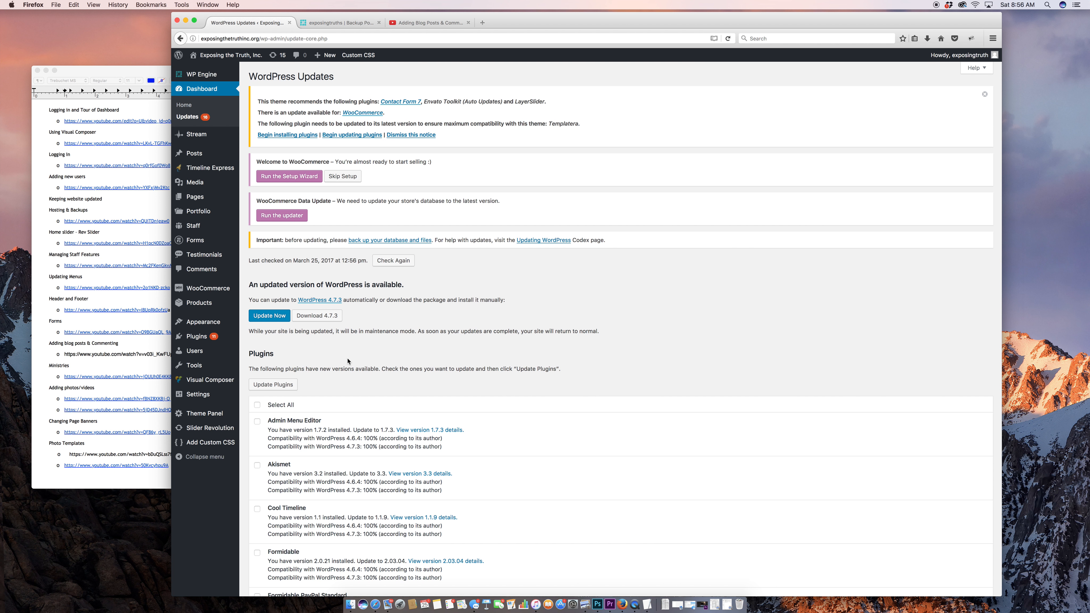
# Step: Examine the available WordPress core, plugin and theme updates
pyautogui.scroll(-5, 351, 361)
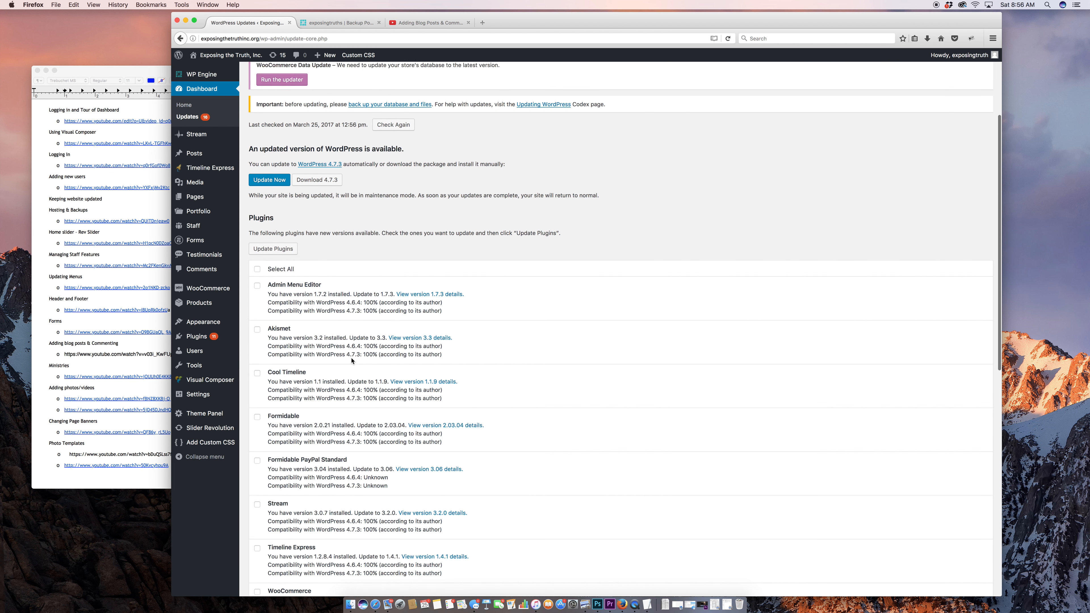
pyautogui.scroll(4, 352, 361)
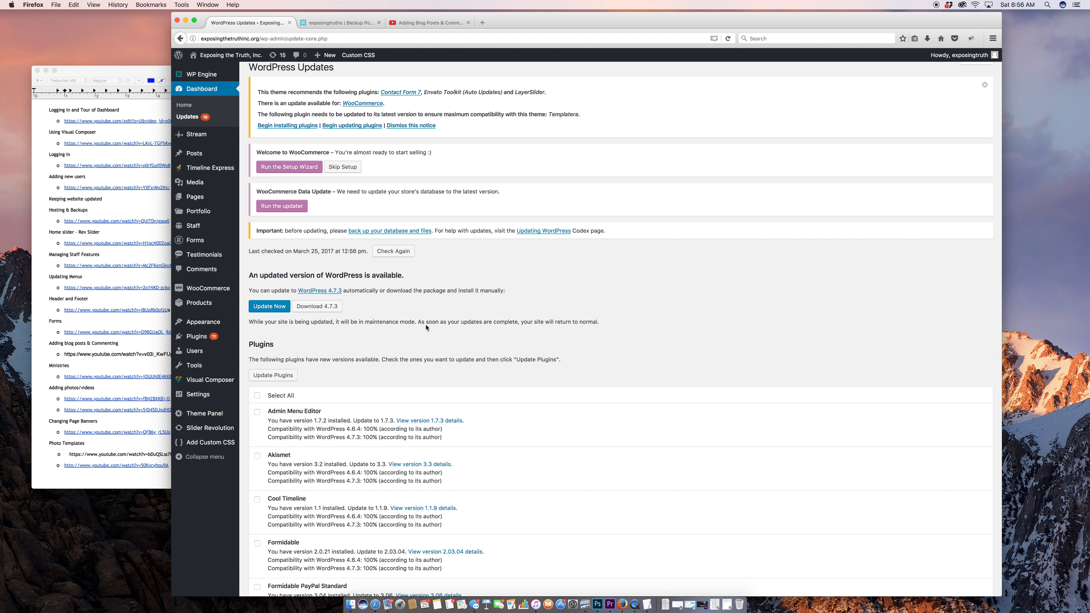
pyautogui.scroll(-5, 401, 369)
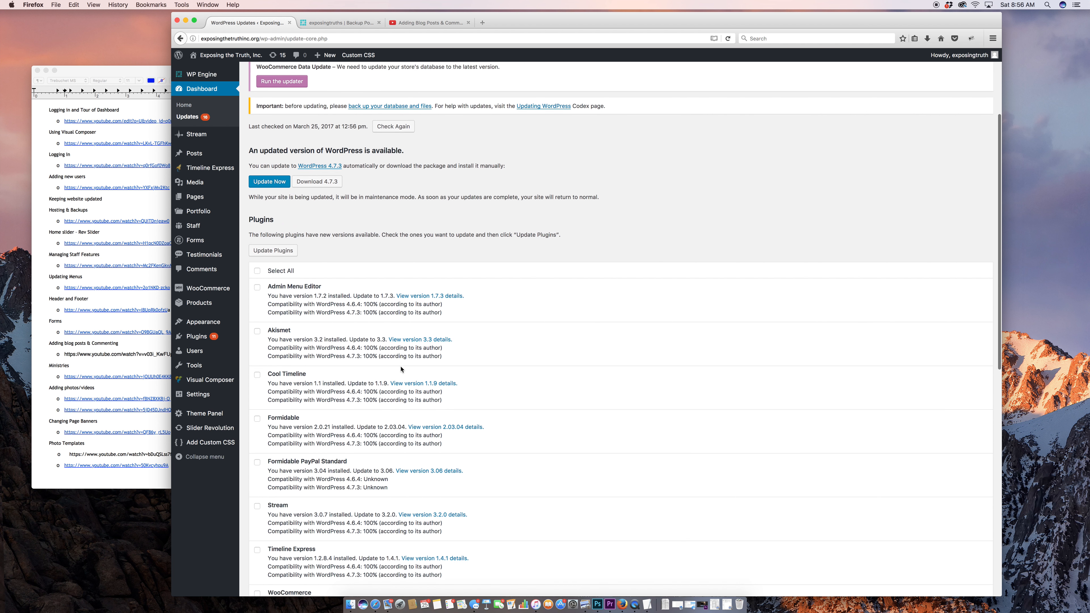
pyautogui.scroll(-4, 401, 217)
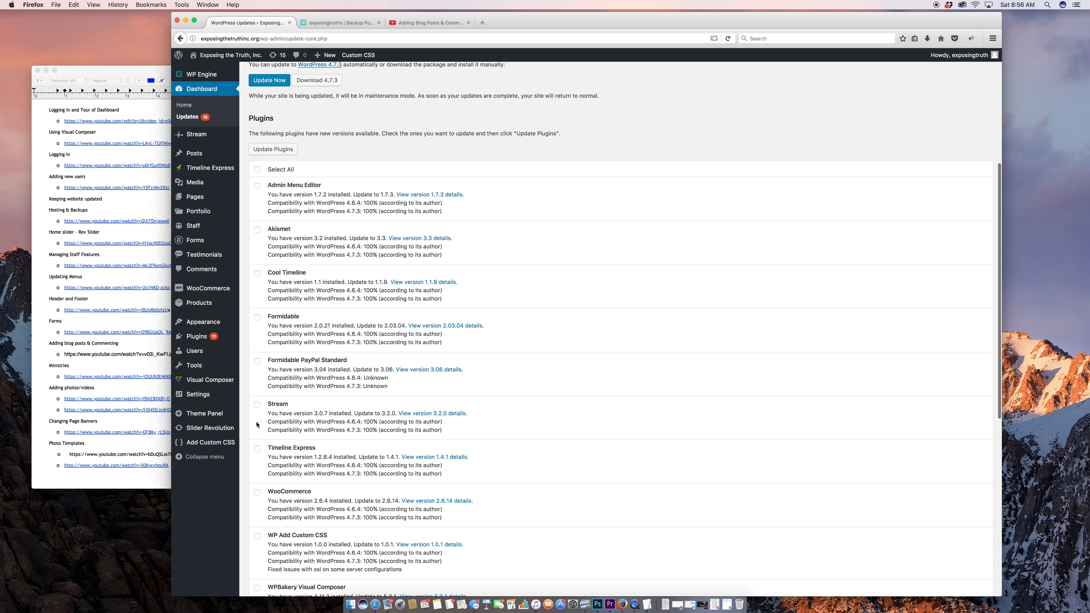
pyautogui.scroll(-12, 265, 507)
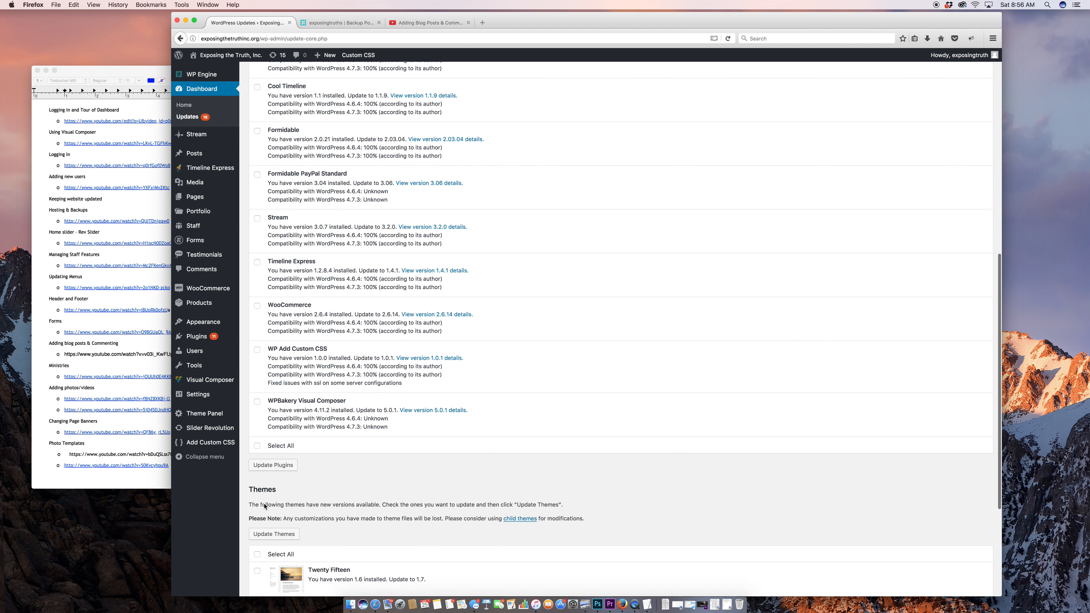
pyautogui.scroll(-2, 264, 506)
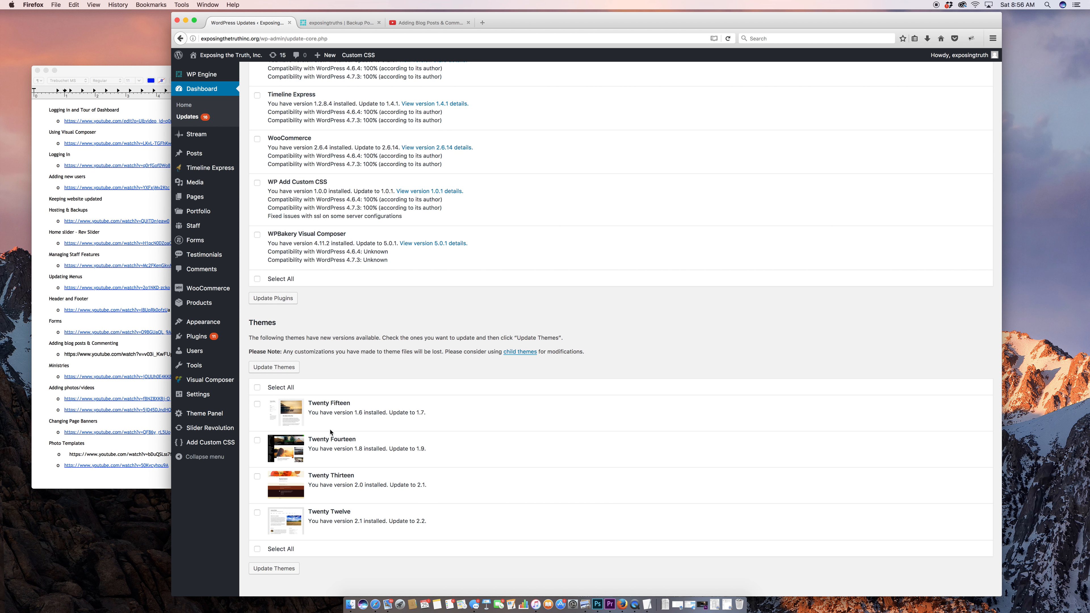
pyautogui.scroll(10, 329, 379)
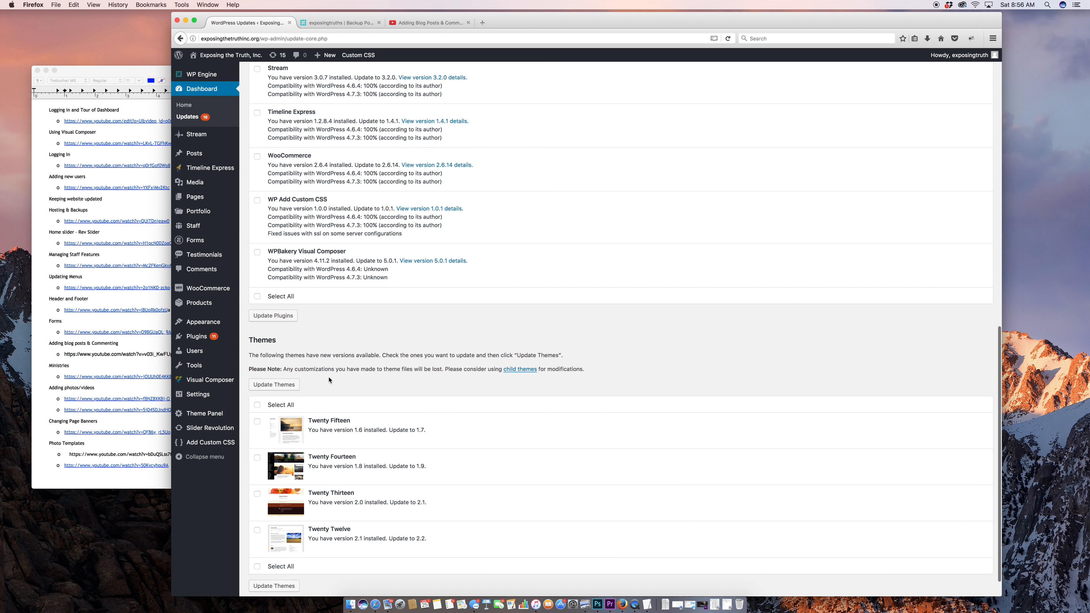
pyautogui.scroll(-5, 329, 380)
pyautogui.scroll(6, 329, 380)
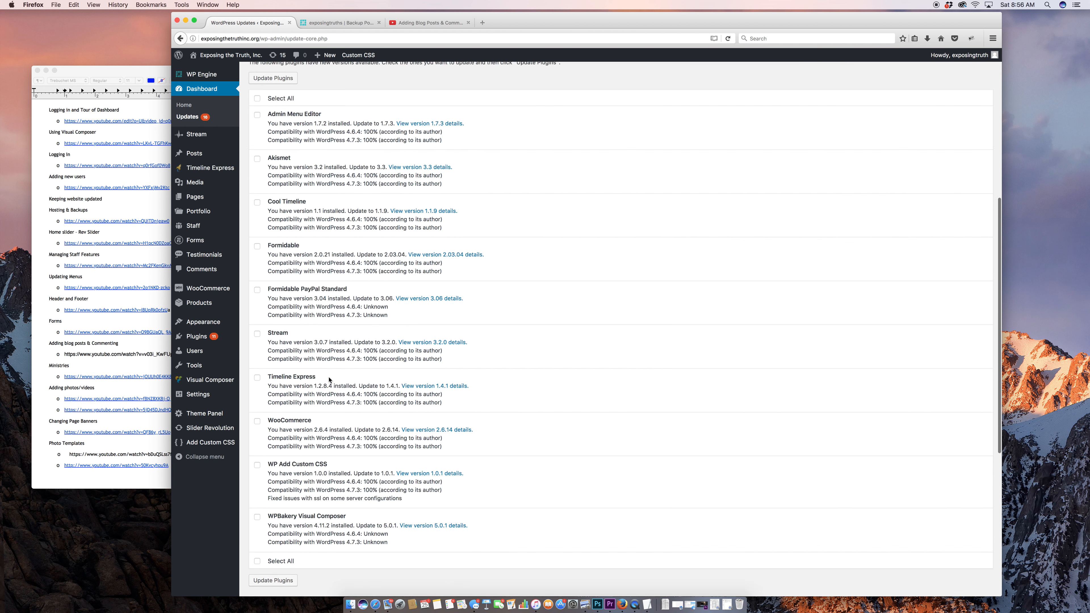
# Step: Update WordPress to version 4.7.3, answering the restore point recommendation that a backup was already made
pyautogui.click(280, 318)
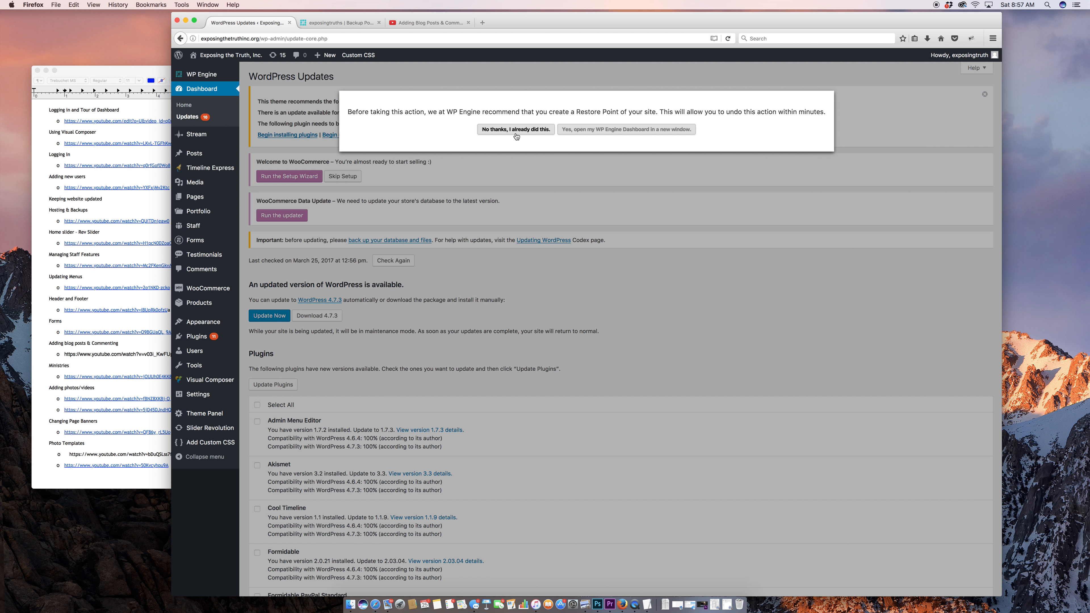
pyautogui.click(514, 130)
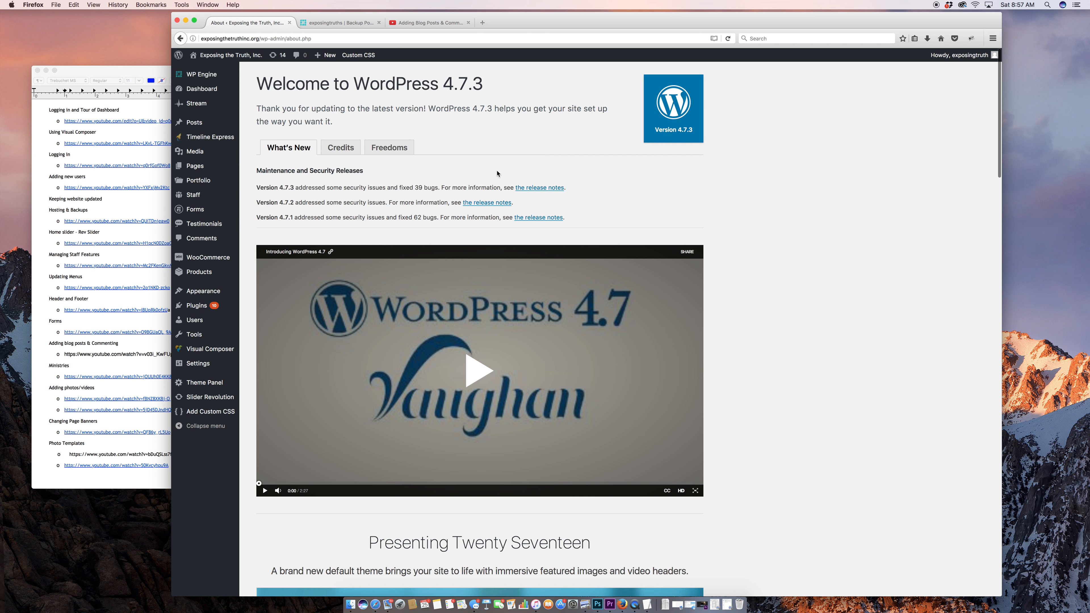
# Step: Update the Twenty Fifteen, Twenty Fourteen, Twenty Thirteen and Twenty Twelve themes together, answering that a restore point already exists
pyautogui.click(280, 57)
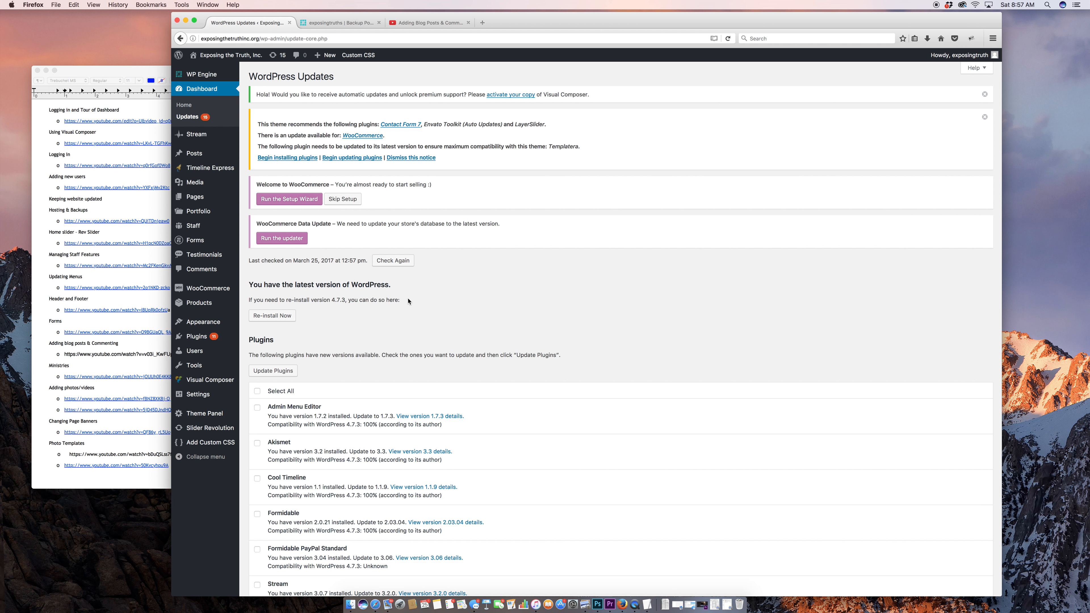
pyautogui.scroll(-5, 408, 302)
pyautogui.scroll(-10, 425, 307)
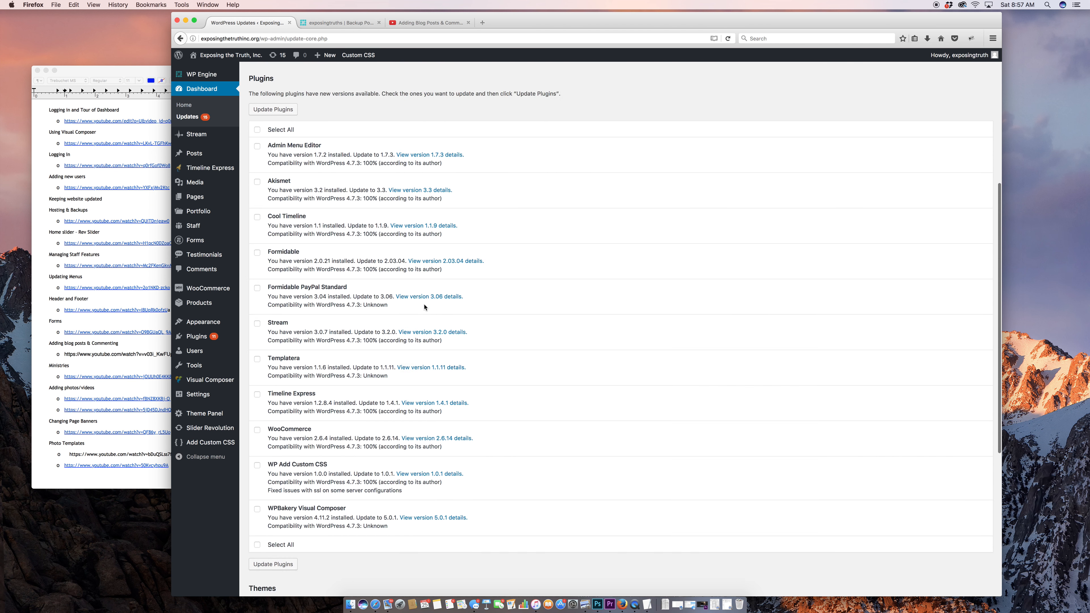
pyautogui.click(257, 376)
pyautogui.click(274, 356)
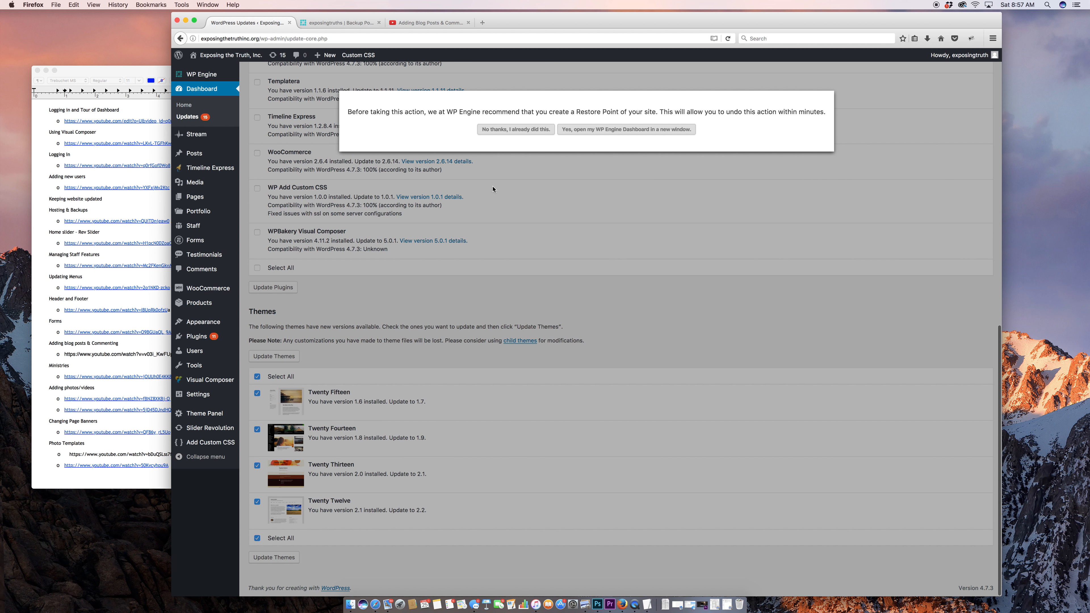
pyautogui.click(500, 129)
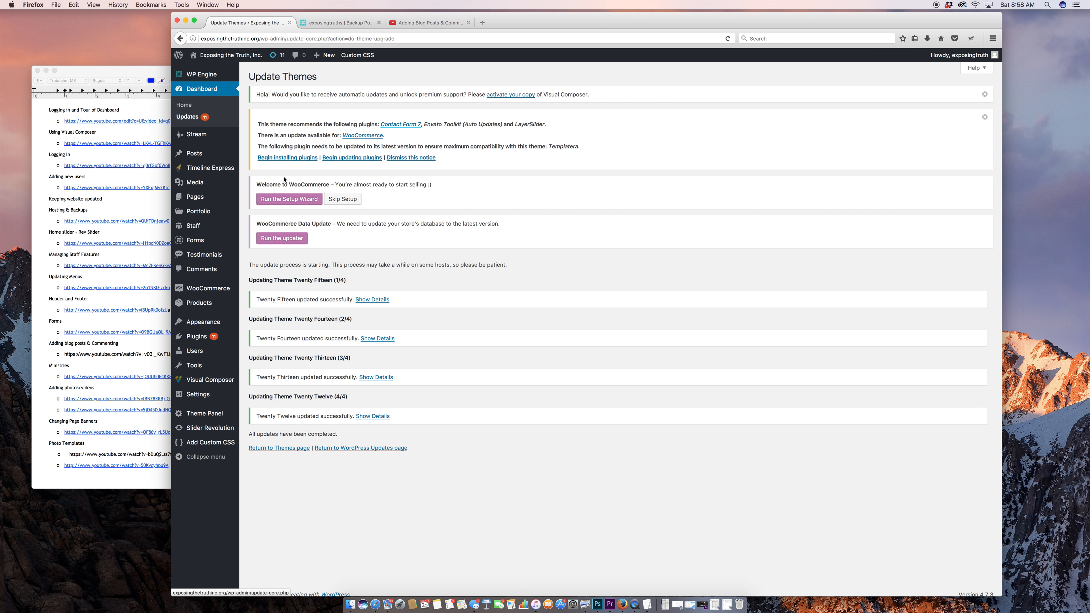
# Step: Return to the WordPress Updates page and check the status of the plugins and themes
pyautogui.click(370, 448)
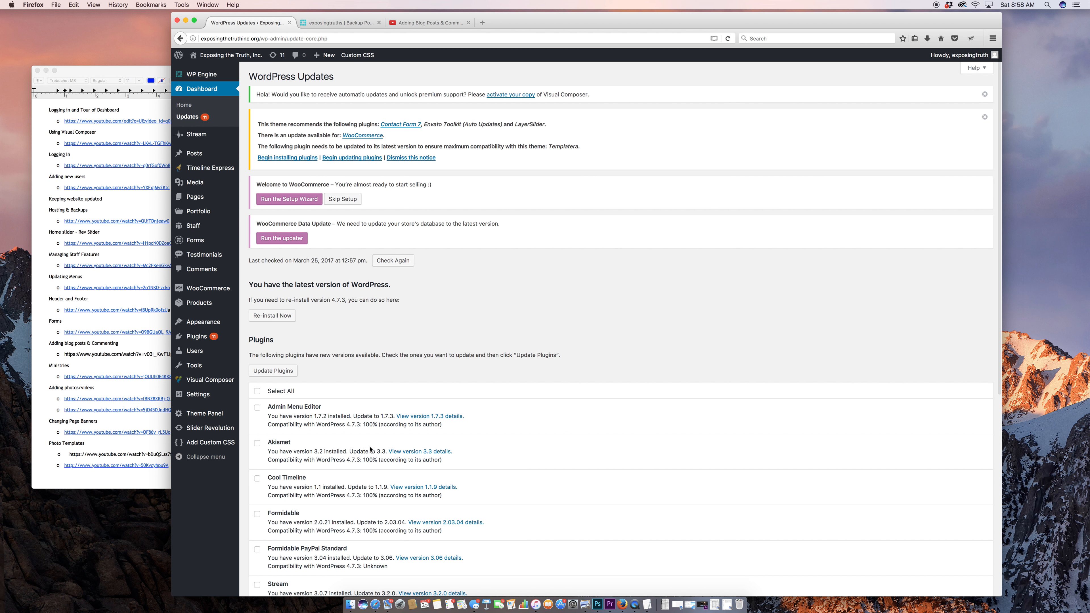
pyautogui.scroll(-10, 334, 370)
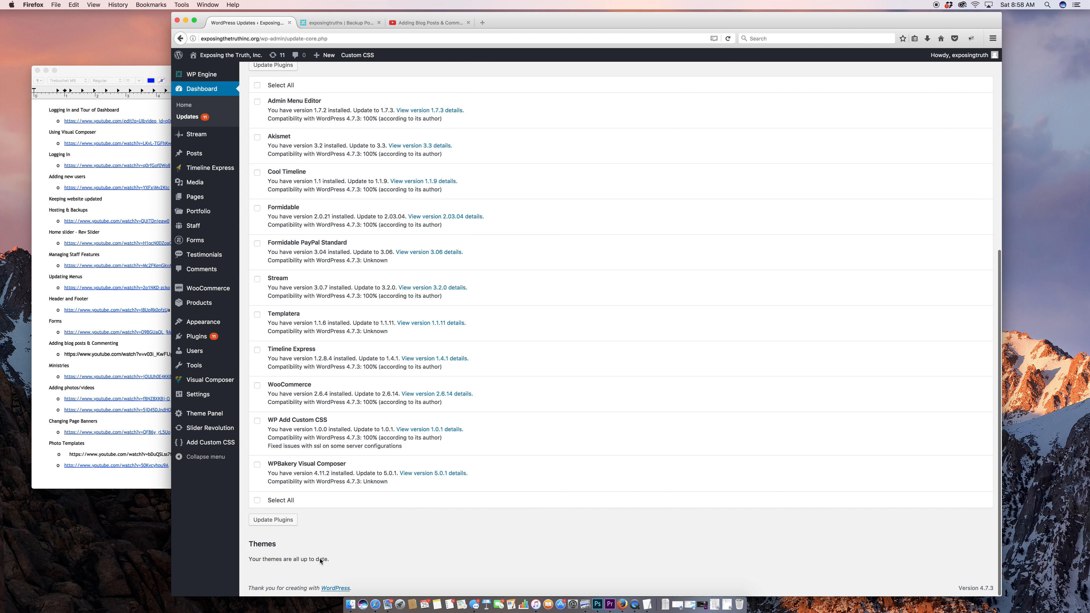
# Step: Select all the listed plugins and update them together, answering the restore point recommendation that a backup was already made
pyautogui.scroll(6, 324, 544)
pyautogui.scroll(-5, 324, 543)
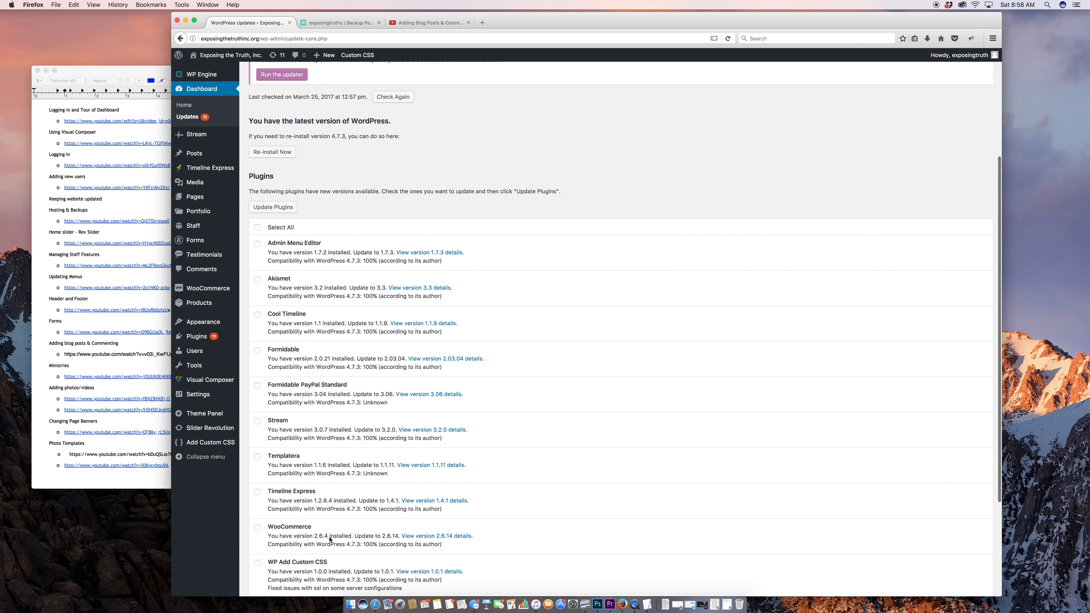
pyautogui.scroll(-2, 330, 540)
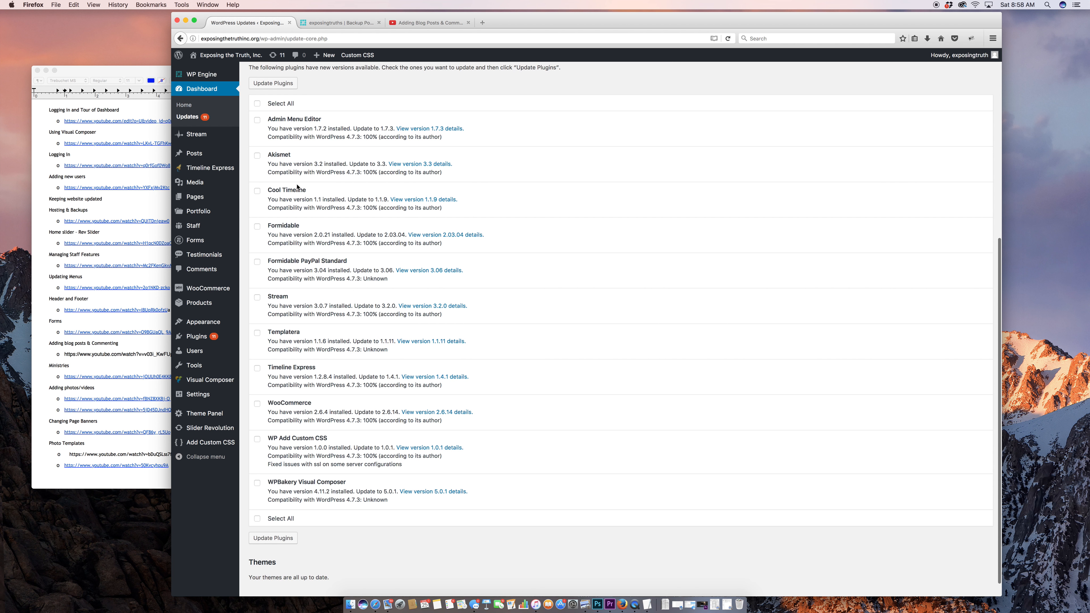
pyautogui.click(257, 104)
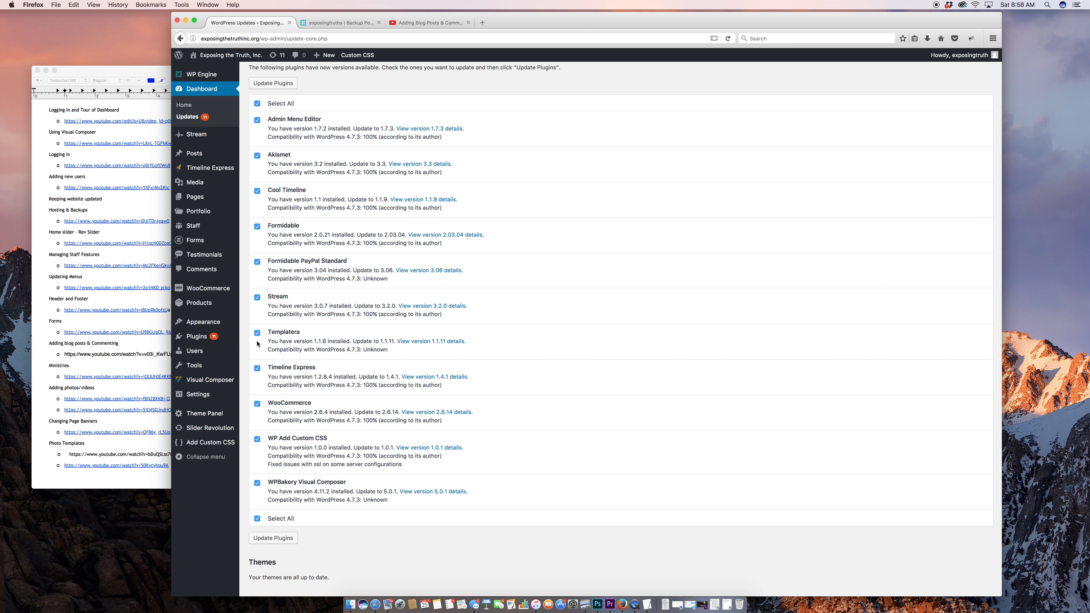
pyautogui.scroll(1, 274, 88)
pyautogui.click(274, 93)
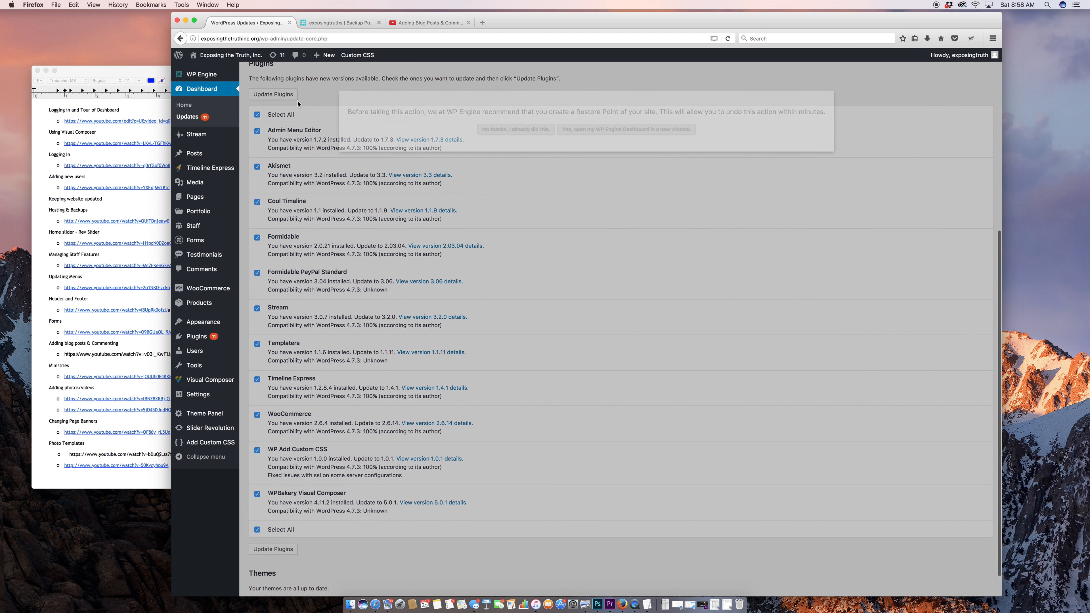
pyautogui.click(483, 129)
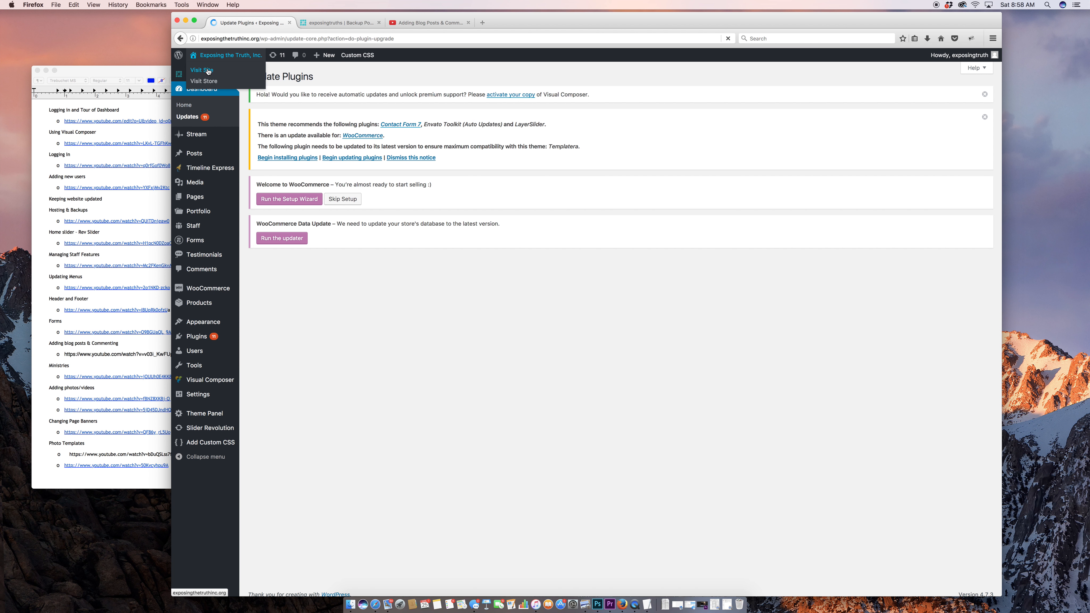
# Step: Open the live site in a new tab, check how the home page displays, and close that tab
pyautogui.rightClick(208, 72)
pyautogui.click(240, 72)
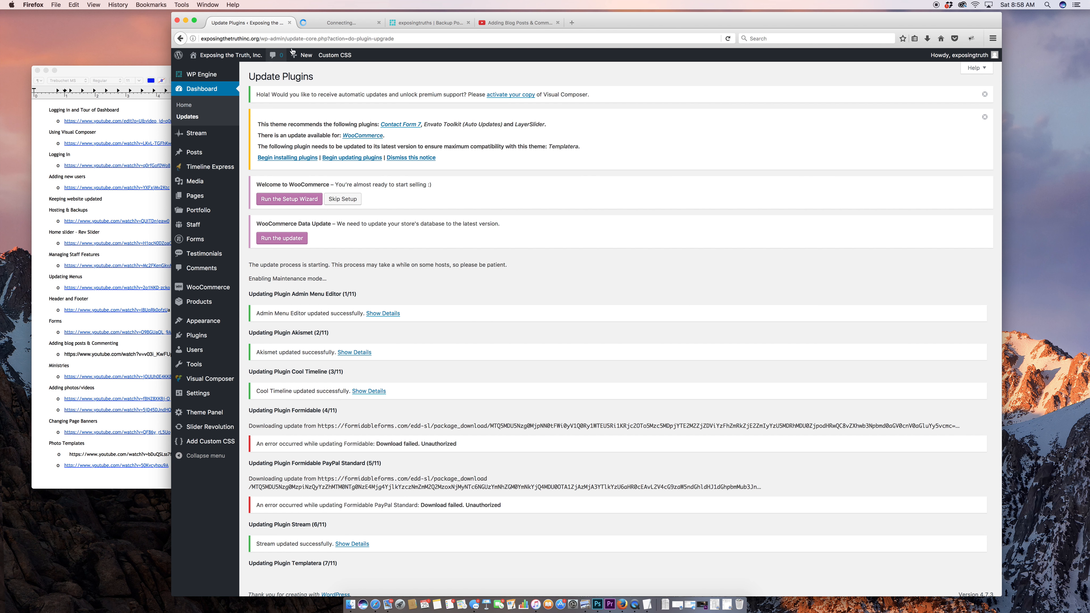
pyautogui.click(321, 24)
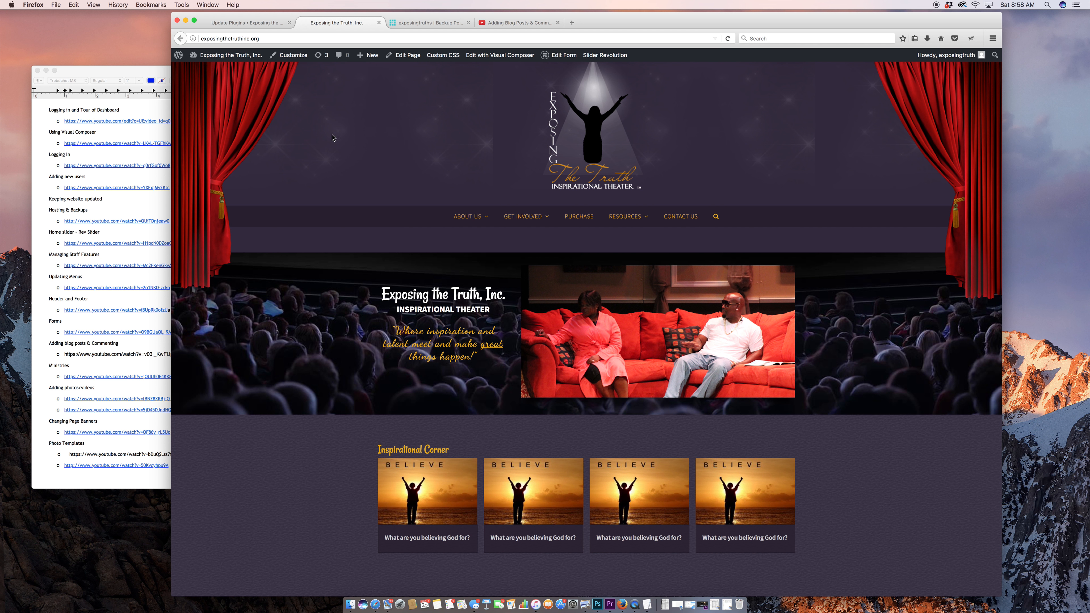
pyautogui.click(379, 22)
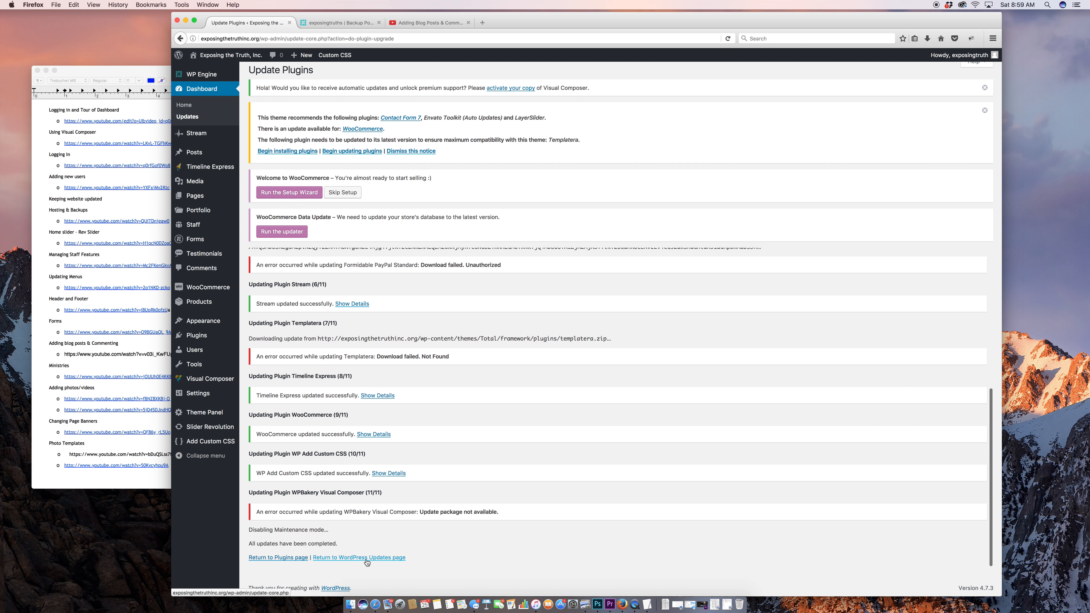
# Step: Return to the WordPress Updates page and check which plugins still need updating
pyautogui.click(367, 559)
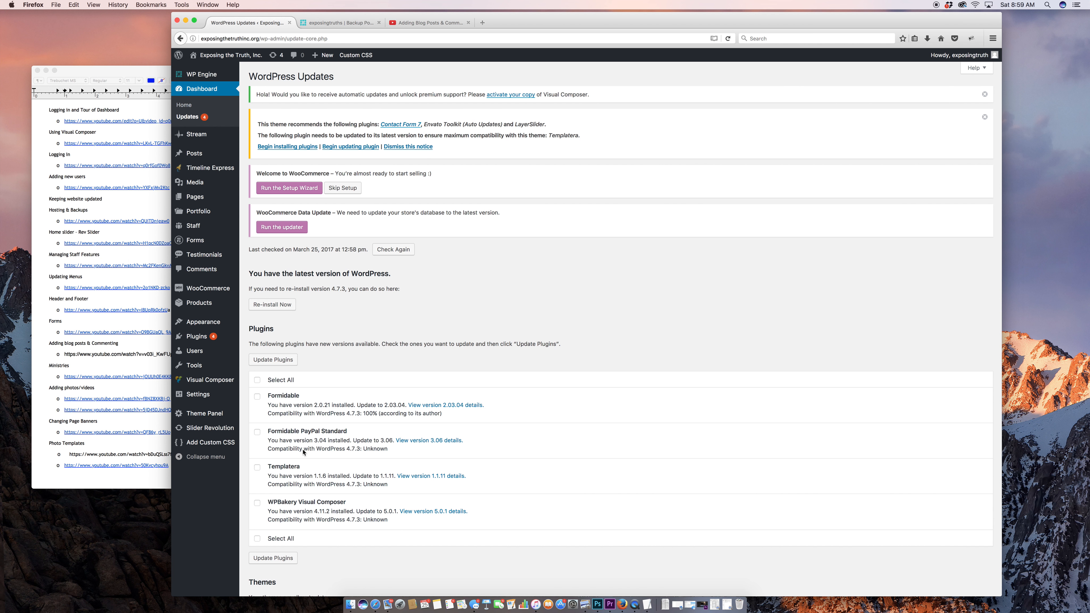
pyautogui.scroll(-2, 302, 450)
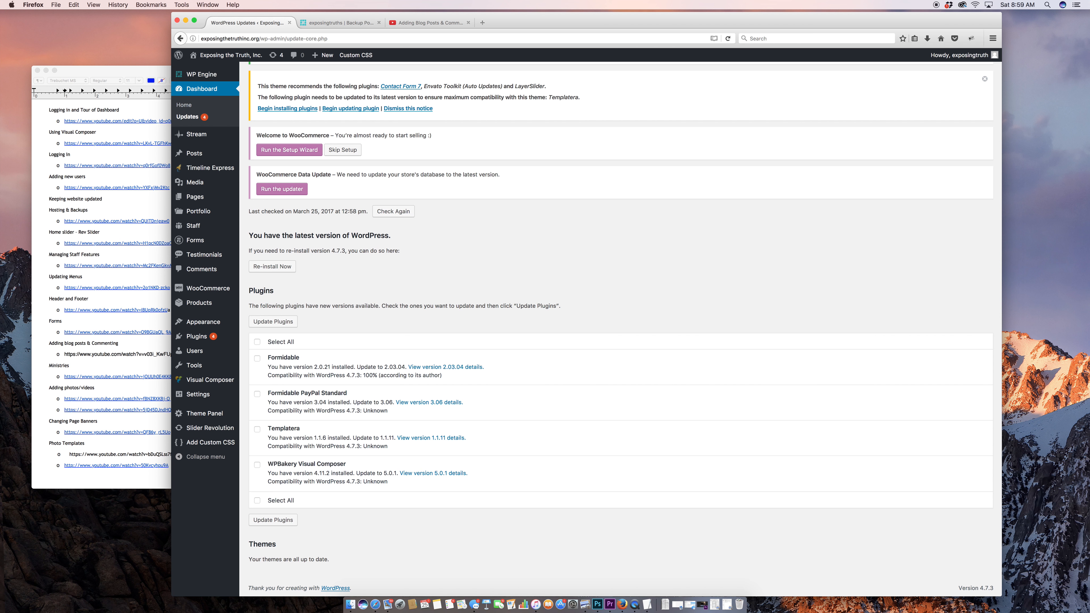
pyautogui.press('super+Tab')
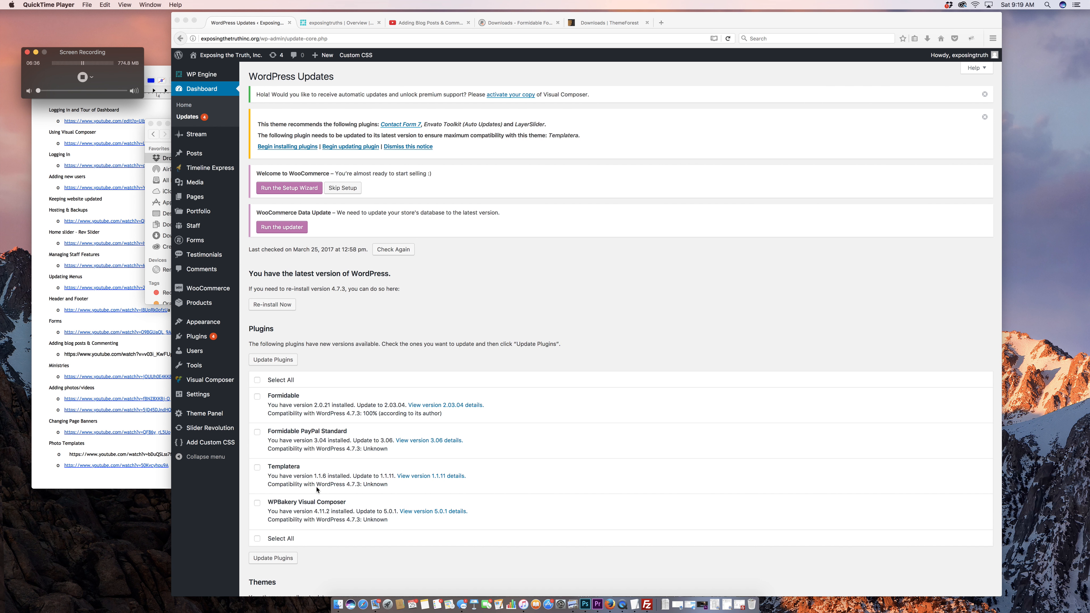
# Step: View the Formidable Forms downloads page and the ThemeForest downloads page as sources for the remaining plugin files
pyautogui.click(495, 25)
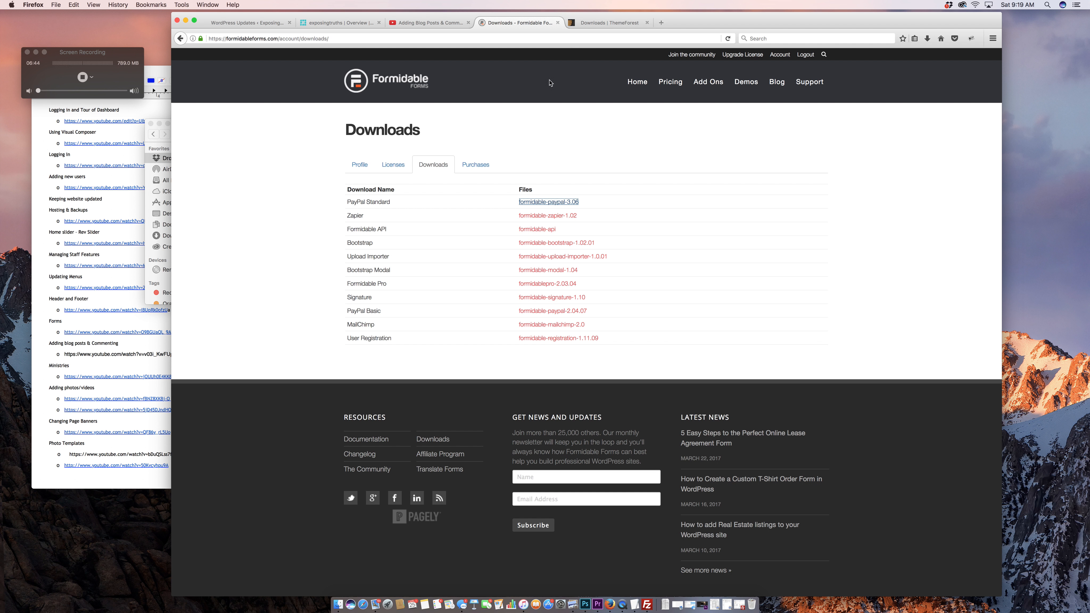
pyautogui.click(608, 22)
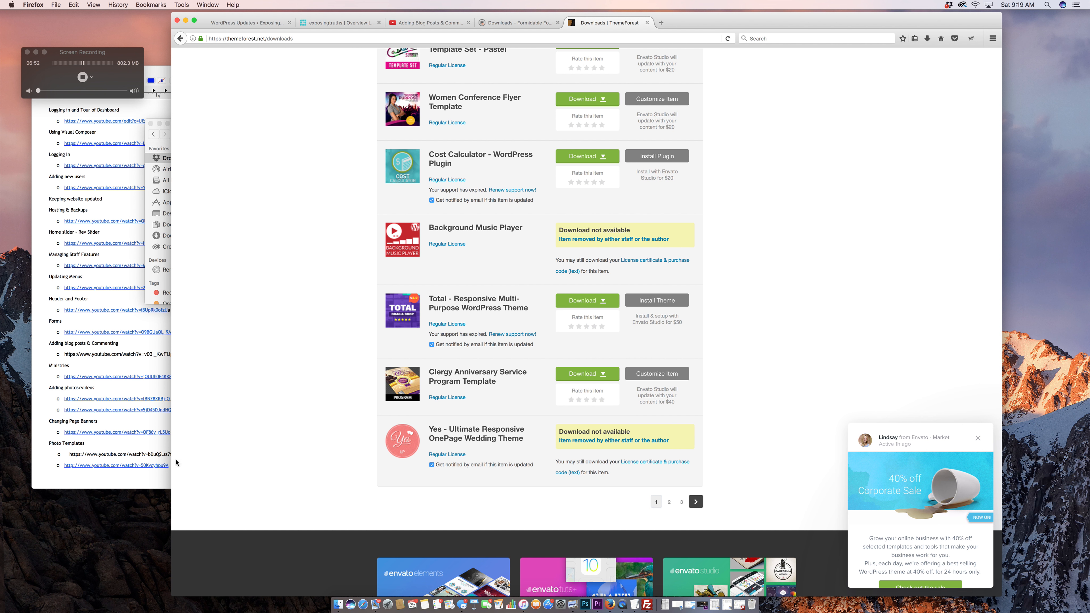
# Step: Bring up the PLUGINS folder in Finder, then switch to FileZilla and open the remote folder /wp-content/plugins/formidable
pyautogui.click(338, 605)
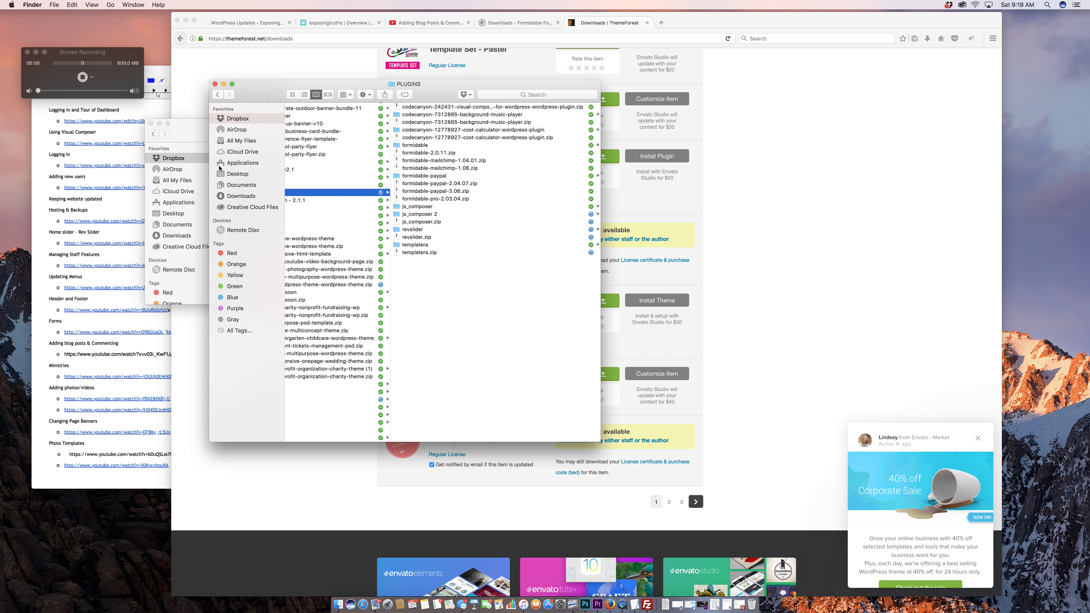
pyautogui.click(647, 605)
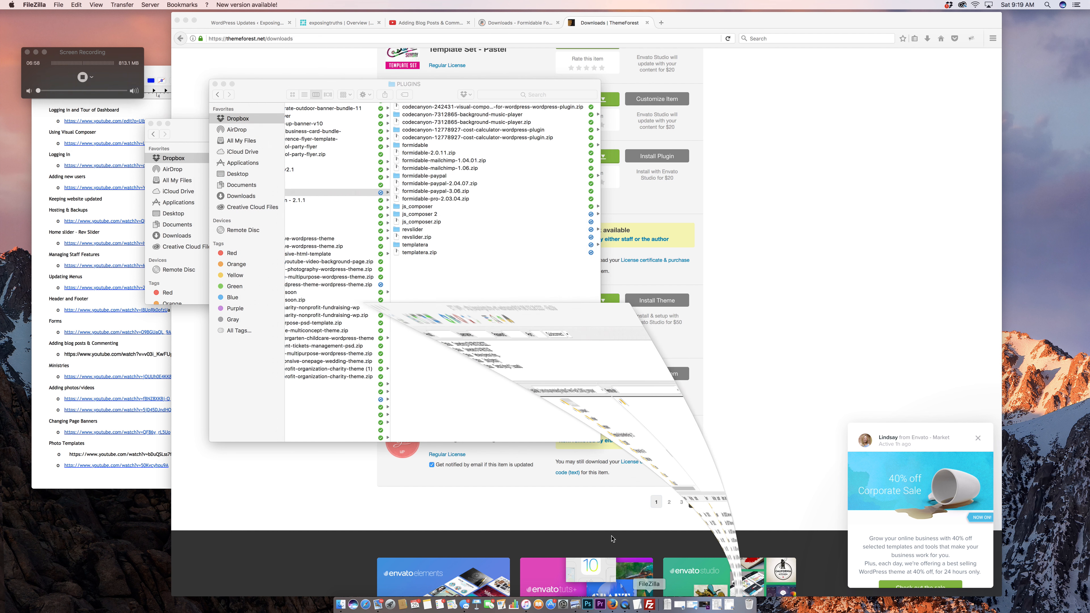
pyautogui.moveTo(367, 31); pyautogui.dragTo(402, 49)
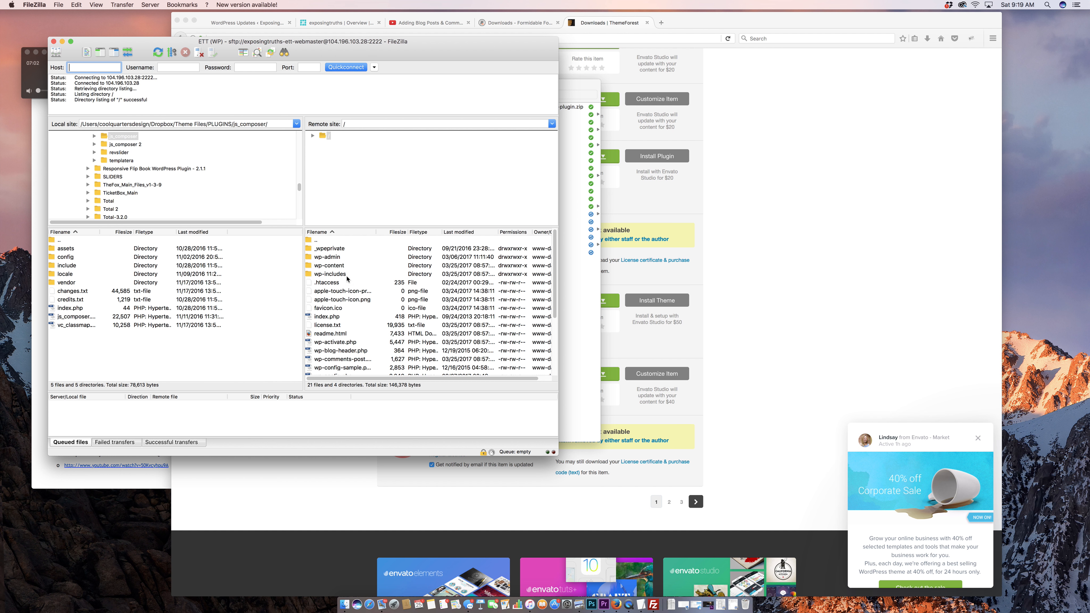
pyautogui.doubleClick(328, 265)
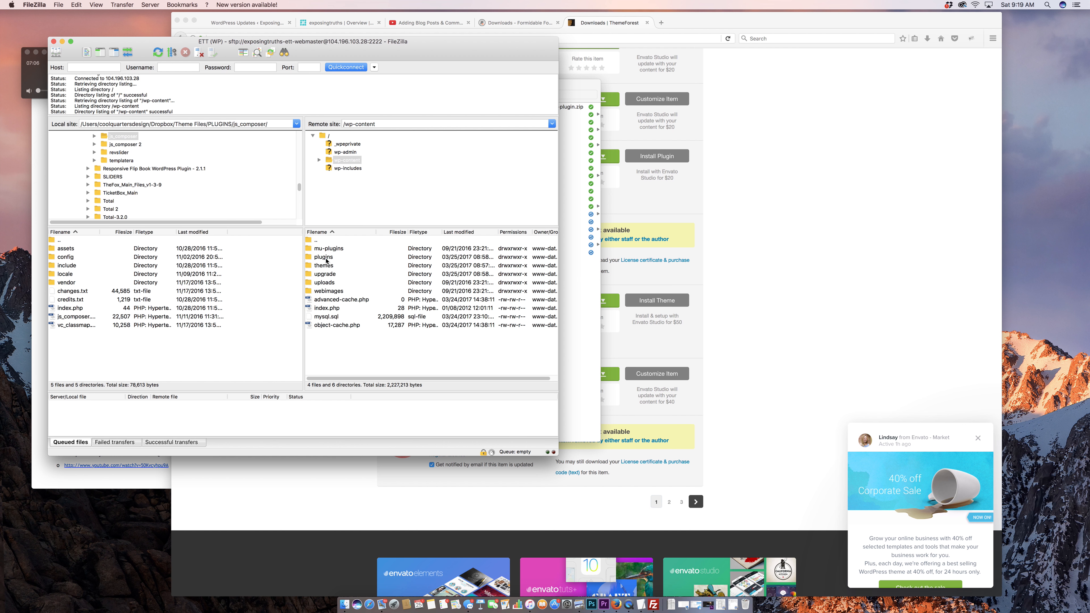
pyautogui.doubleClick(324, 257)
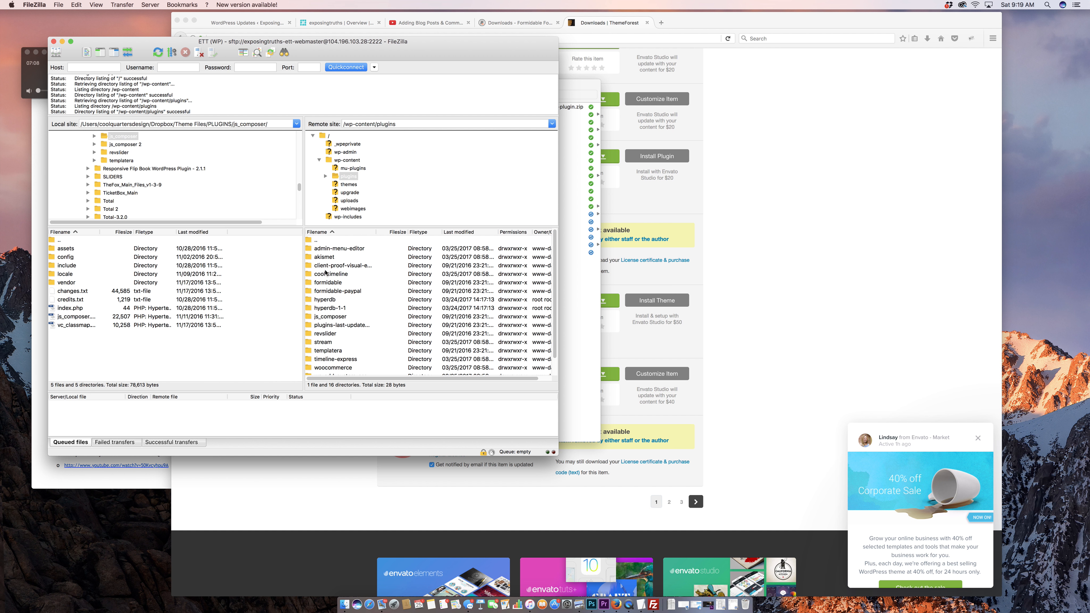
pyautogui.doubleClick(329, 284)
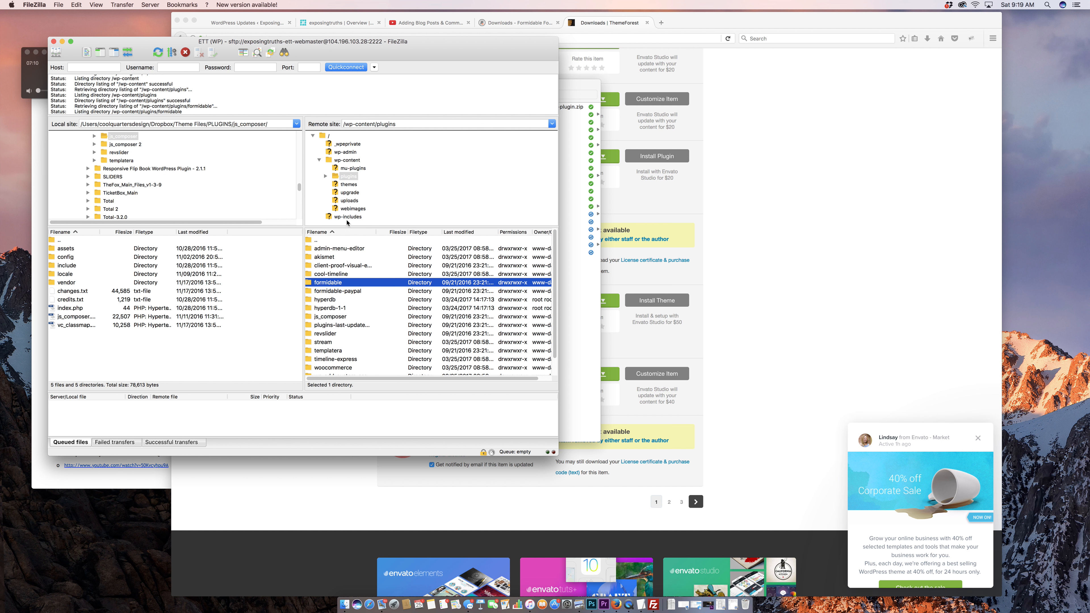
pyautogui.moveTo(353, 51); pyautogui.dragTo(848, 76)
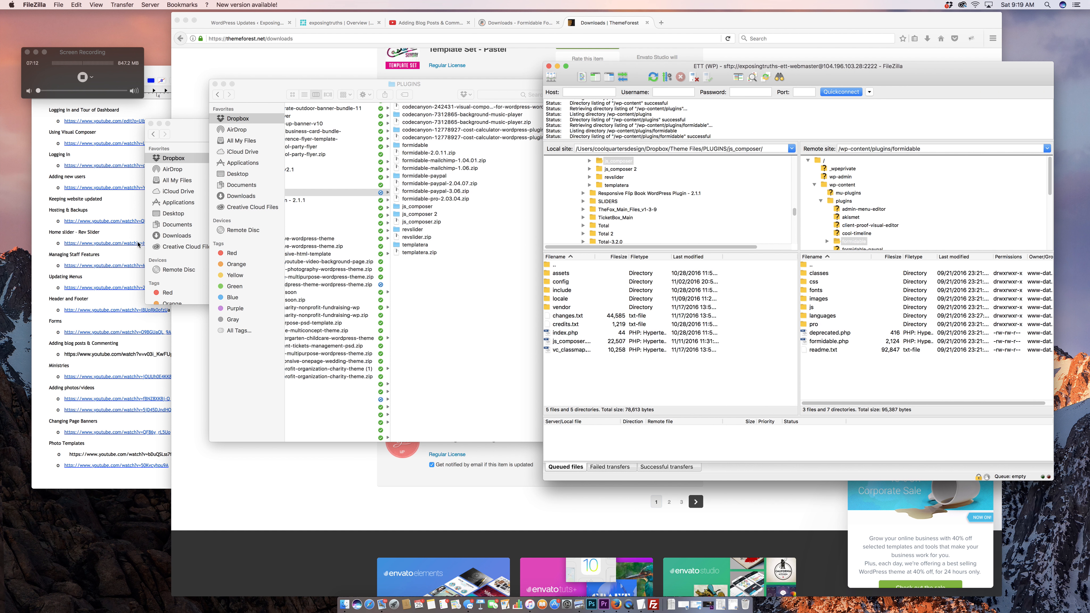
# Step: Place Finder beside FileZilla and upload everything in the local formidable folder, classes through readme.txt, to the remote formidable folder
pyautogui.click(237, 93)
pyautogui.moveTo(237, 93); pyautogui.dragTo(137, 93)
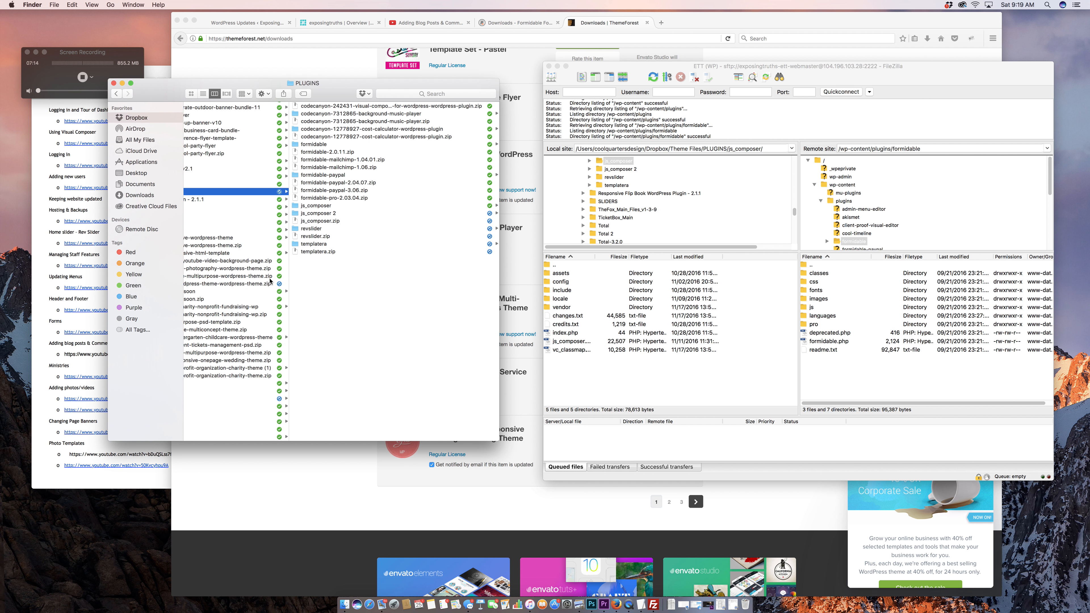
pyautogui.hscroll(-5, 299, 346)
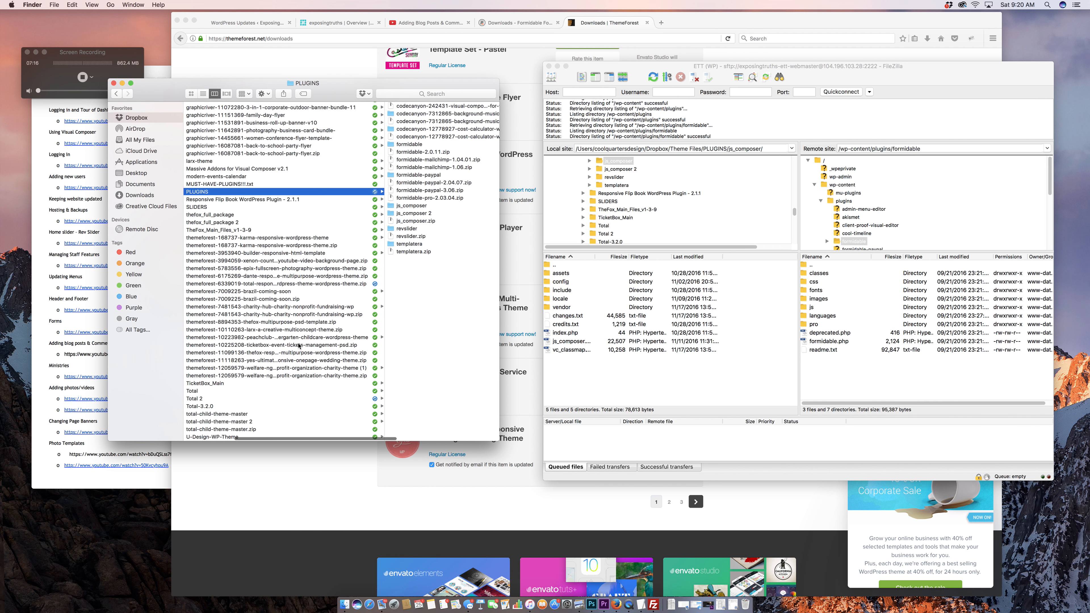
pyautogui.hscroll(5, 347, 302)
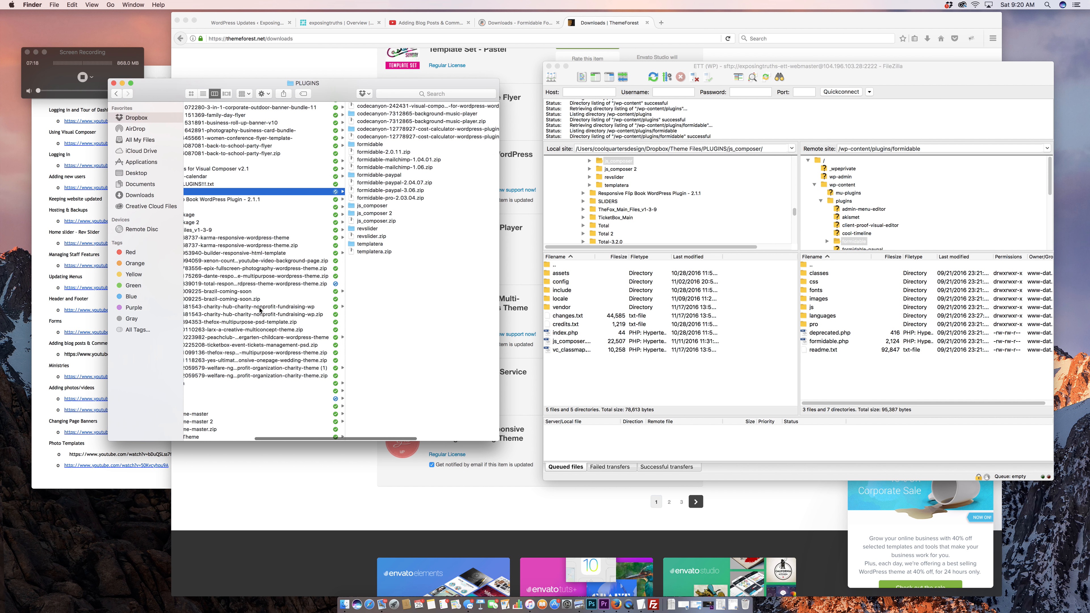
pyautogui.click(358, 145)
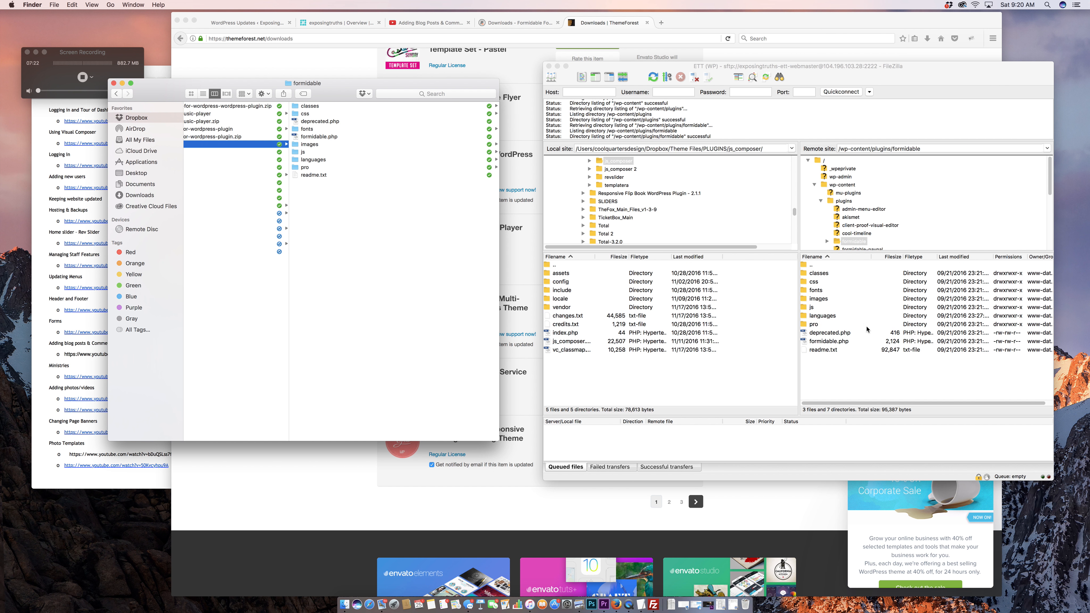
pyautogui.click(315, 107)
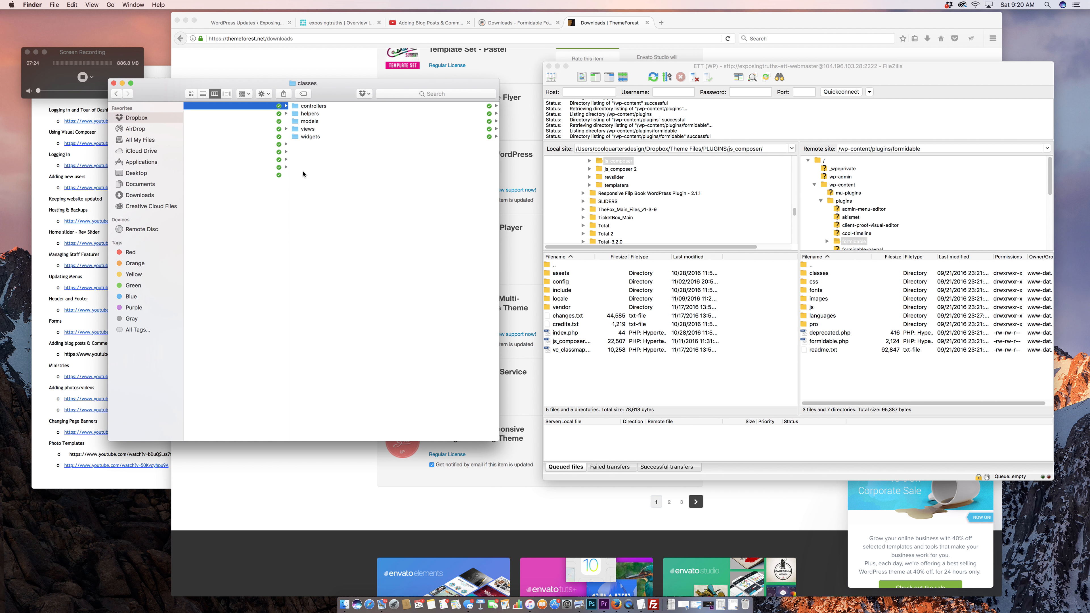
pyautogui.hscroll(-10, 273, 205)
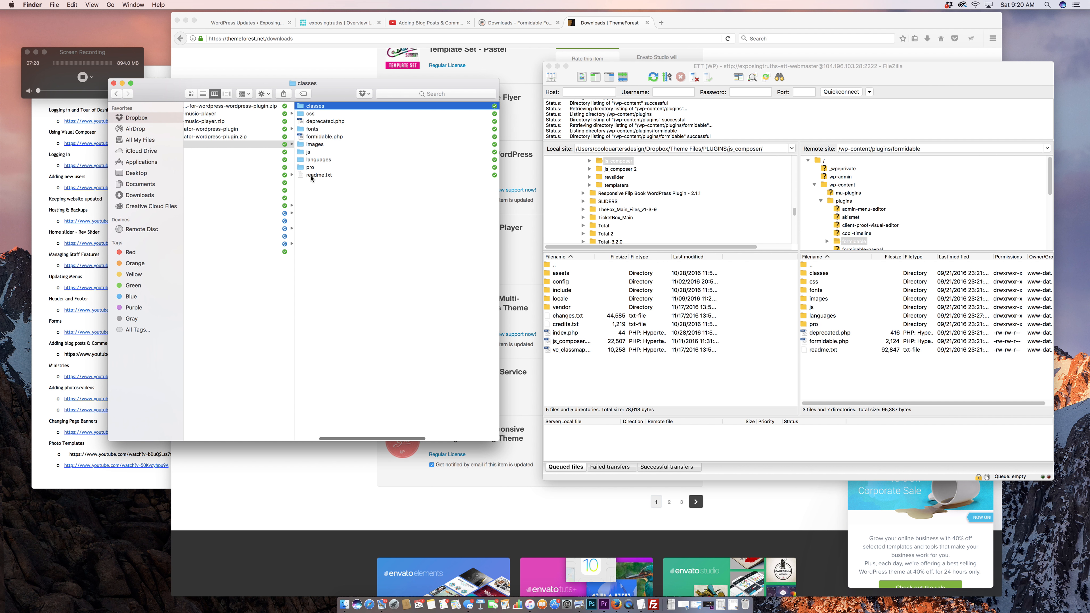
pyautogui.keyDown('shift'); pyautogui.click(311, 179); pyautogui.keyUp('shift')
pyautogui.moveTo(312, 179); pyautogui.dragTo(813, 373)
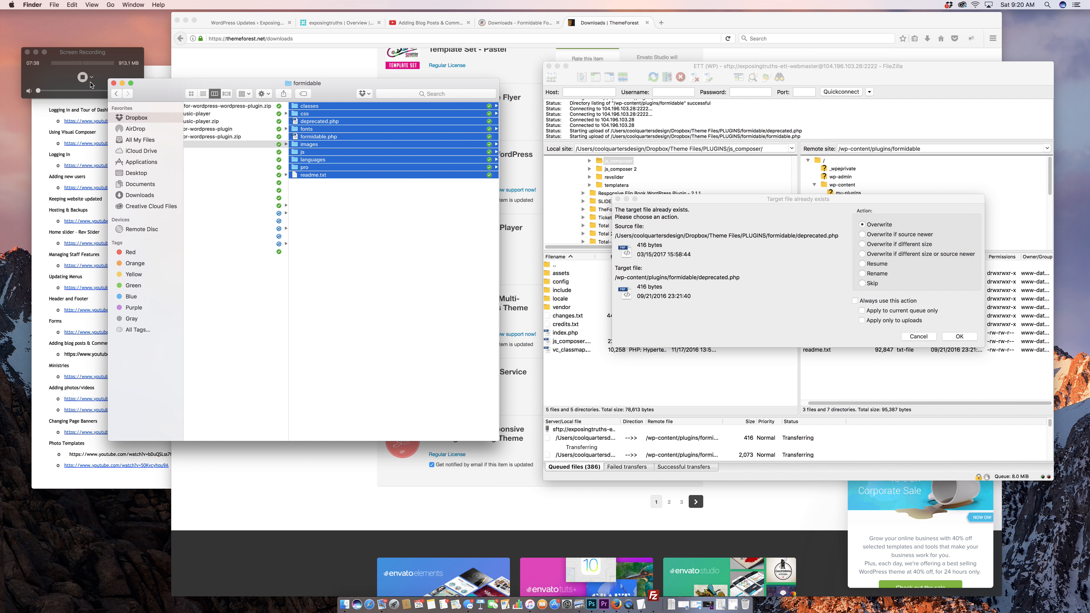
# Step: Overwrite the existing target files, always using this action for the current queue only
pyautogui.click(865, 304)
pyautogui.click(867, 300)
pyautogui.click(867, 310)
pyautogui.click(947, 336)
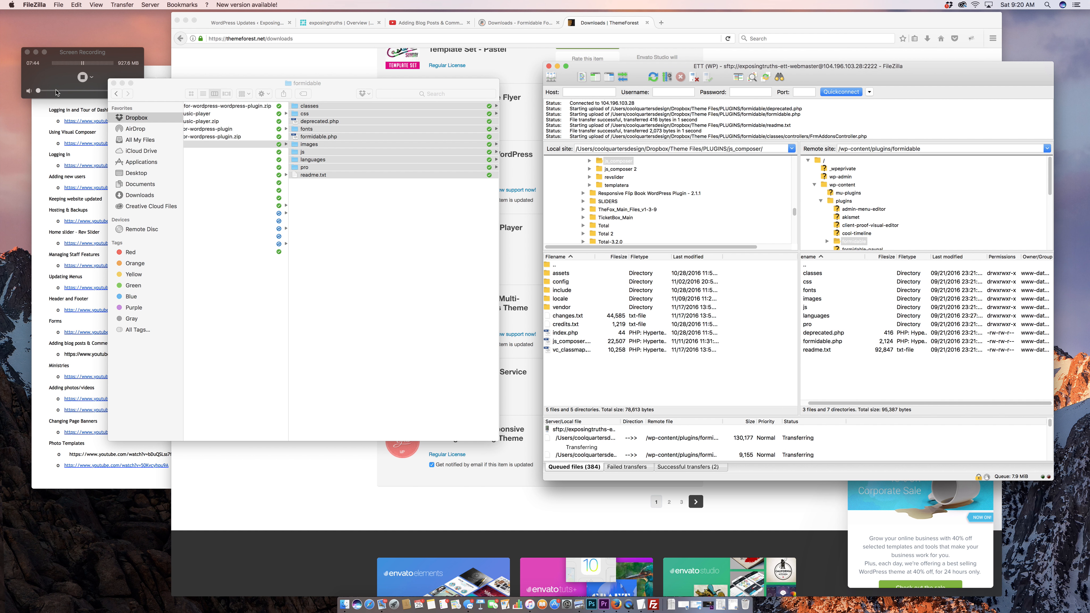
# Step: Go back to the remote plugins folder and open its formidable-paypal folder
pyautogui.click(79, 81)
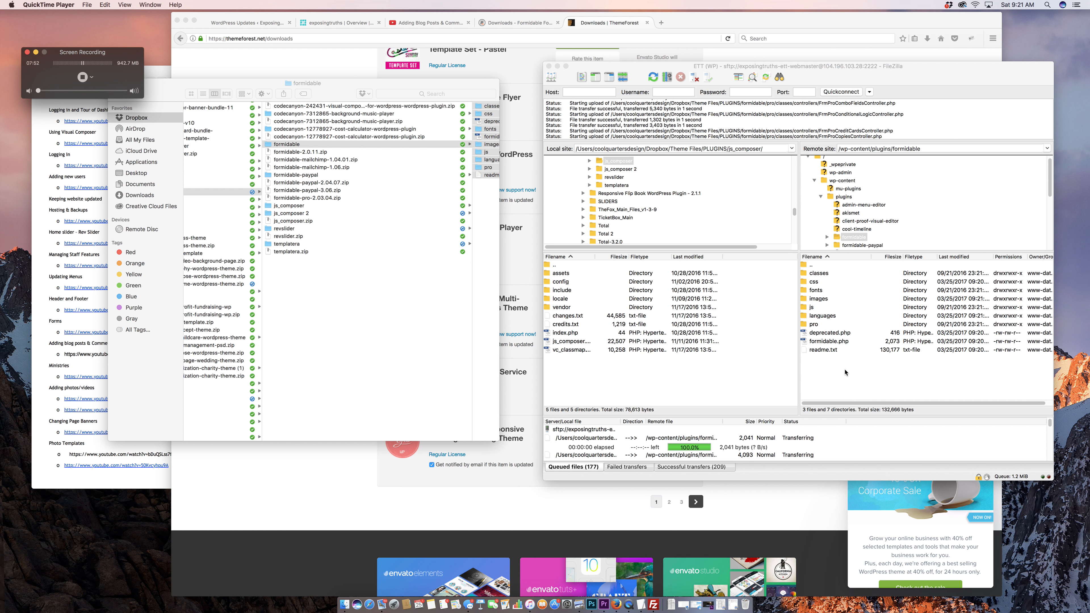
pyautogui.doubleClick(811, 265)
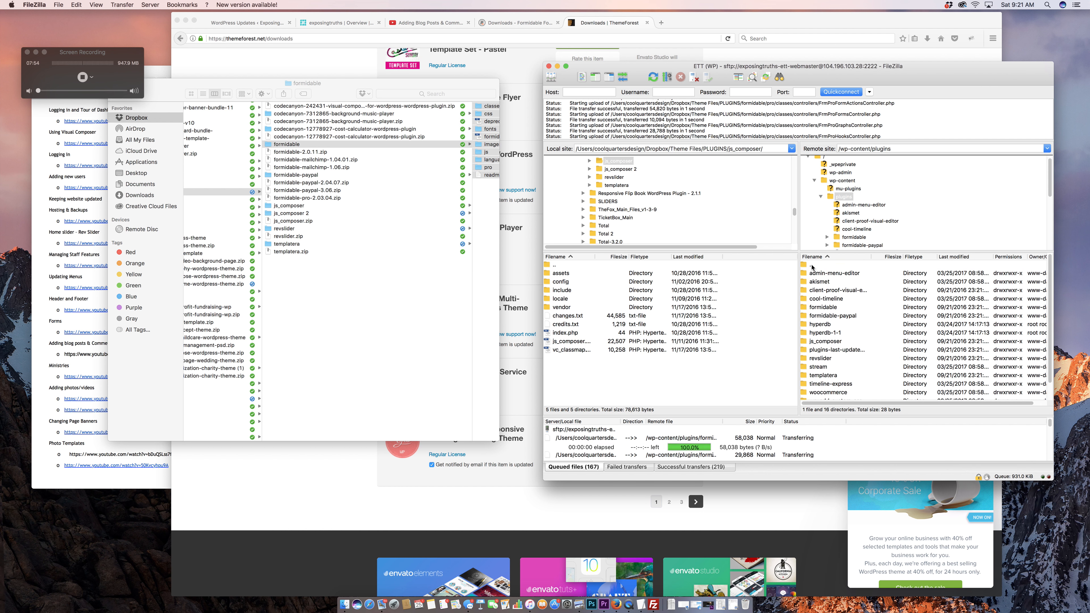
pyautogui.doubleClick(827, 317)
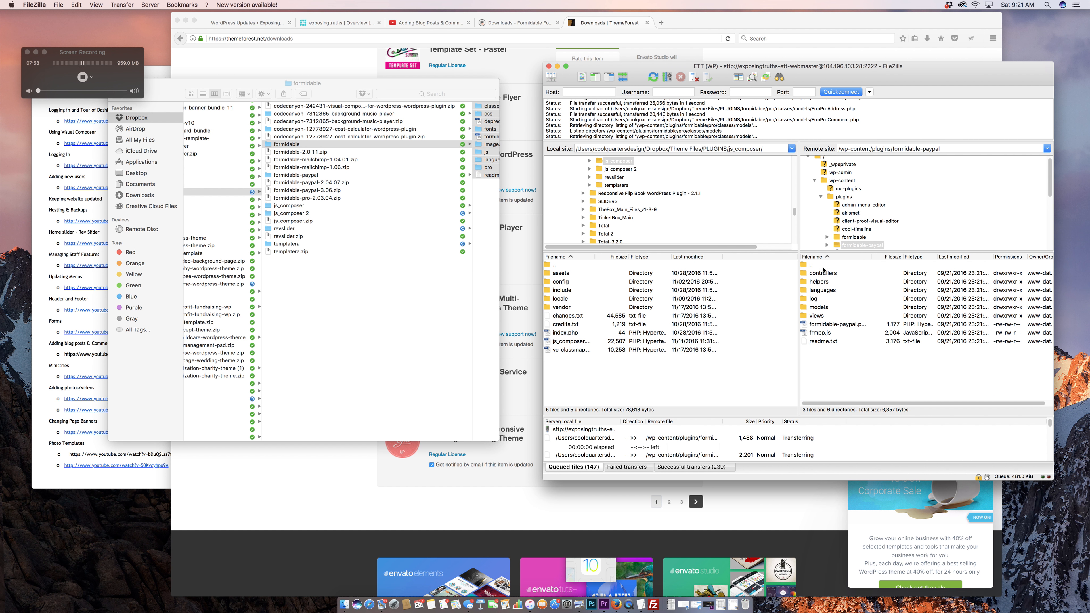
# Step: In Finder, open the local formidable-paypal folder and upload all its contents, controllers through views, to the remote formidable-paypal folder in FileZilla
pyautogui.click(296, 177)
pyautogui.click(296, 177)
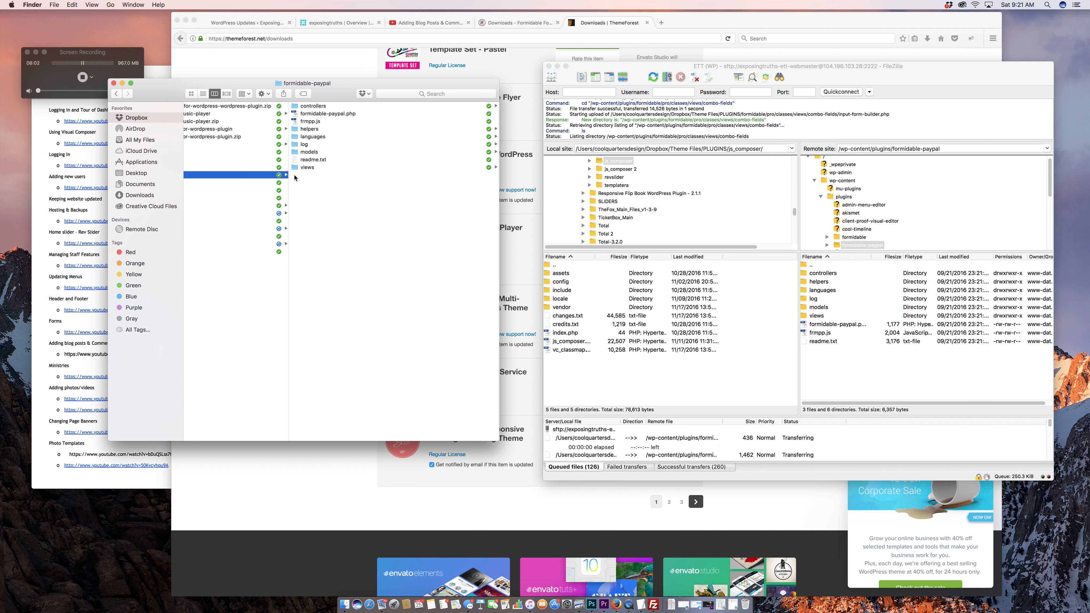
pyautogui.click(313, 106)
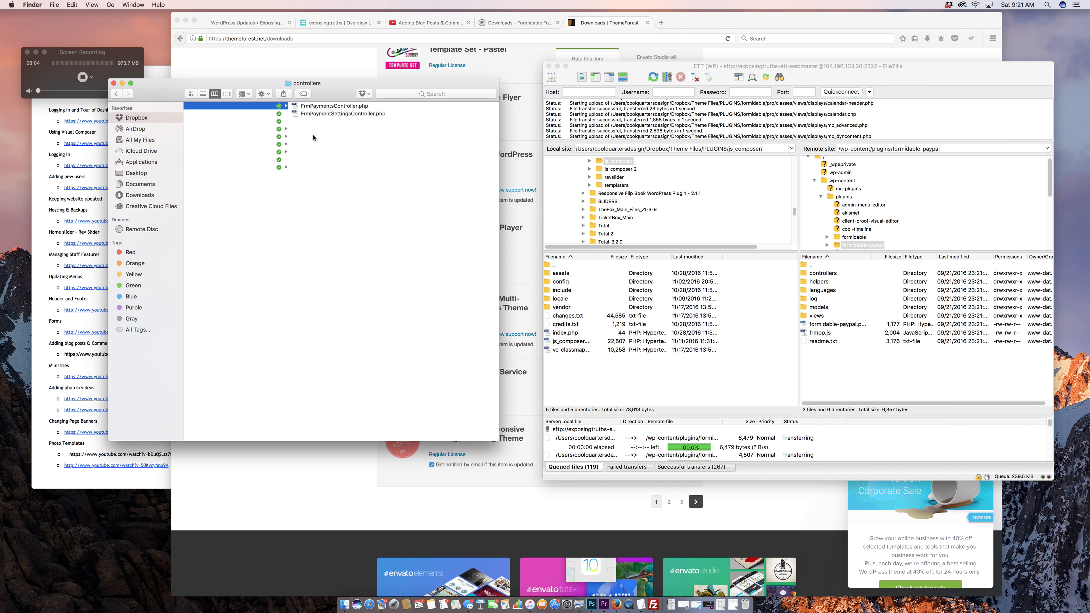
pyautogui.hscroll(-5, 246, 172)
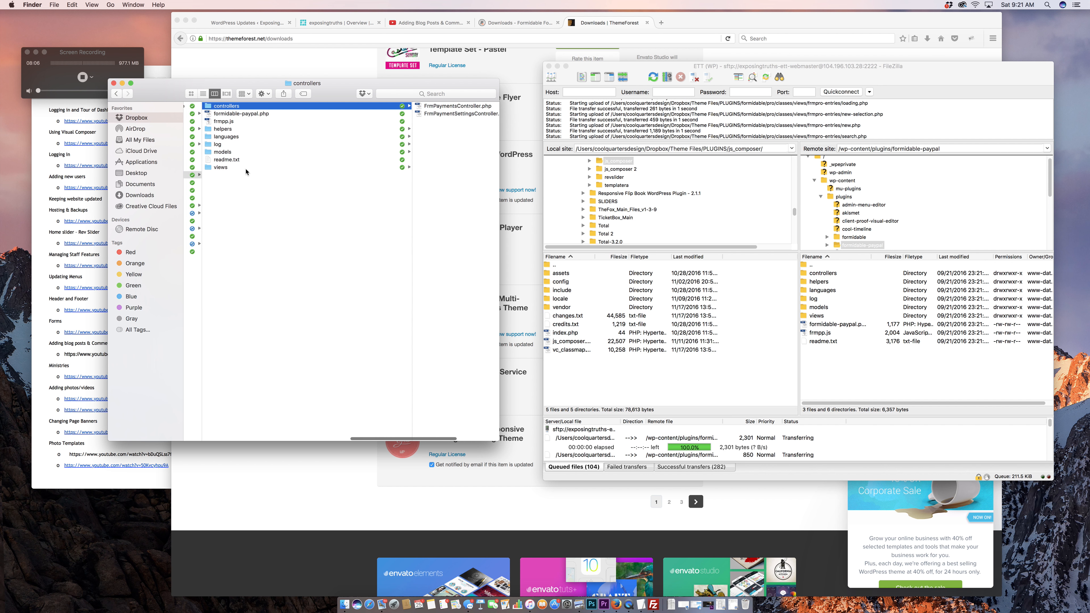
pyautogui.hscroll(-5, 246, 171)
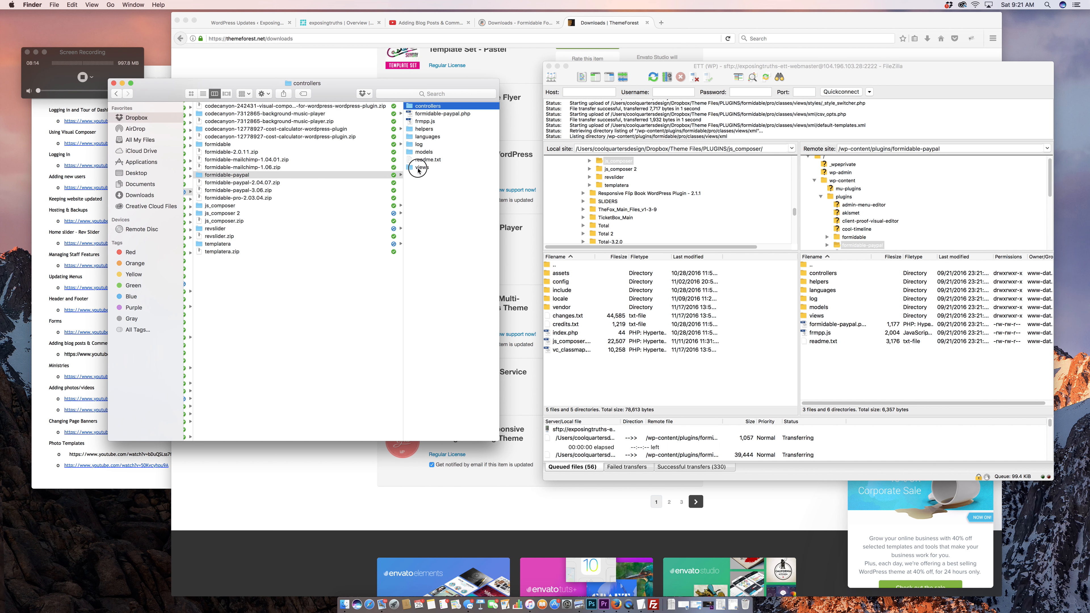
pyautogui.keyDown('shift'); pyautogui.click(419, 167); pyautogui.keyUp('shift')
pyautogui.moveTo(406, 167); pyautogui.dragTo(872, 361)
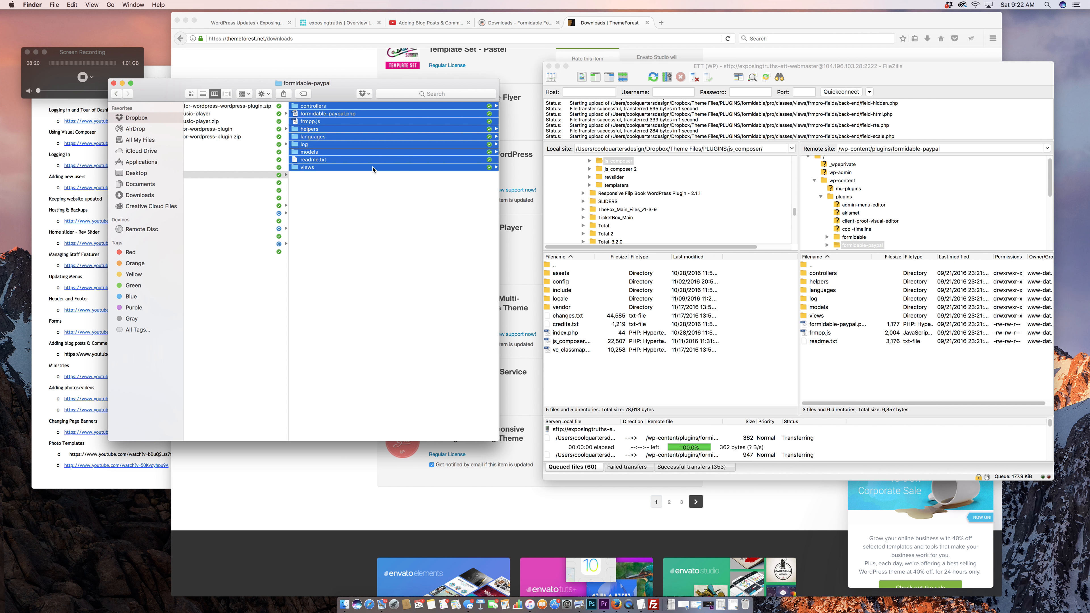
pyautogui.moveTo(399, 167); pyautogui.dragTo(907, 372)
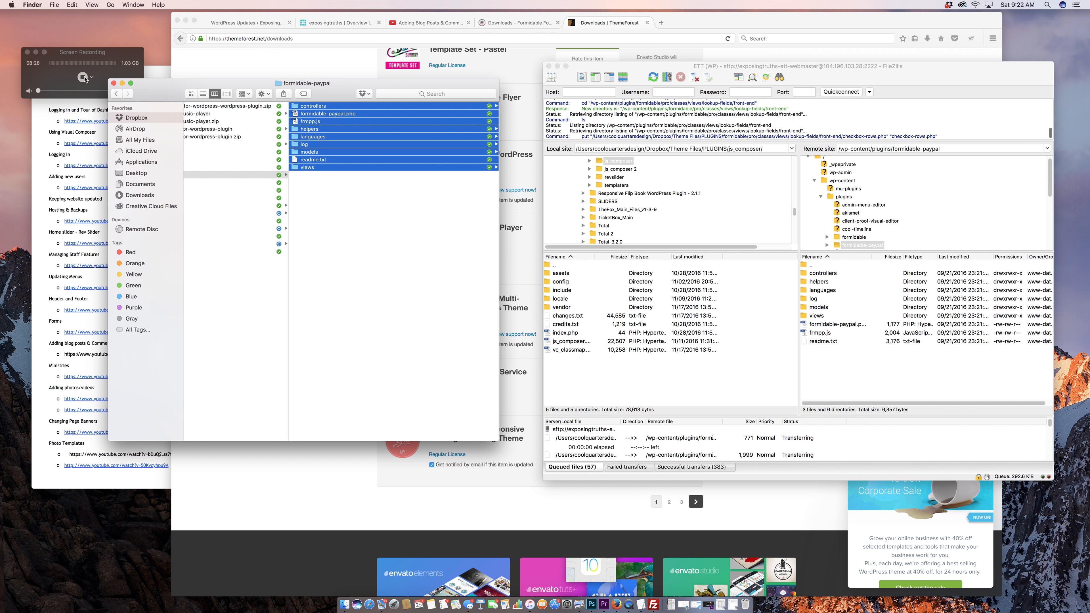
pyautogui.click(73, 81)
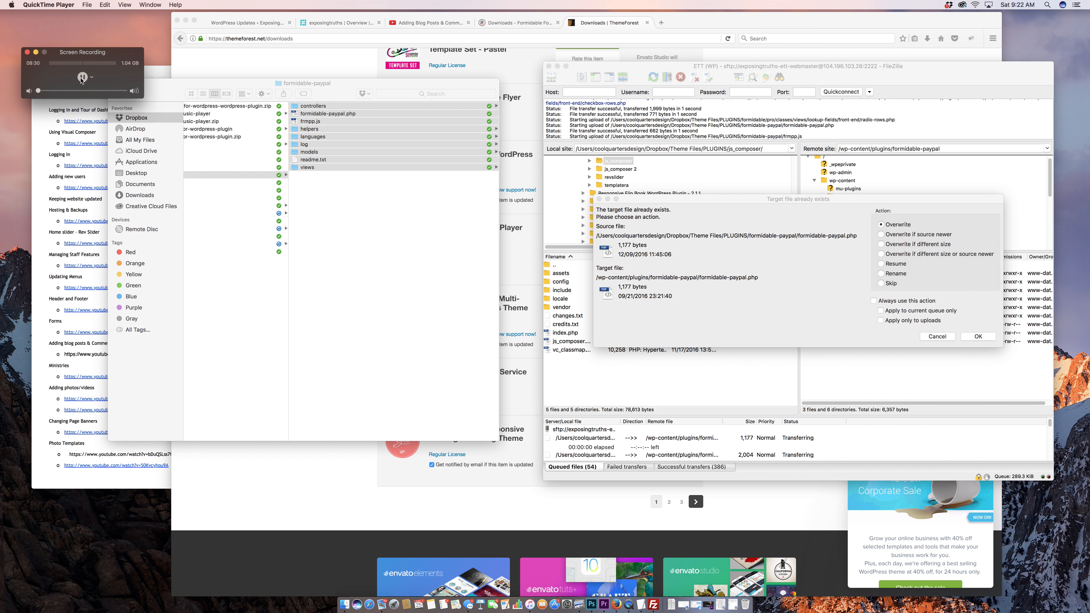
pyautogui.click(82, 77)
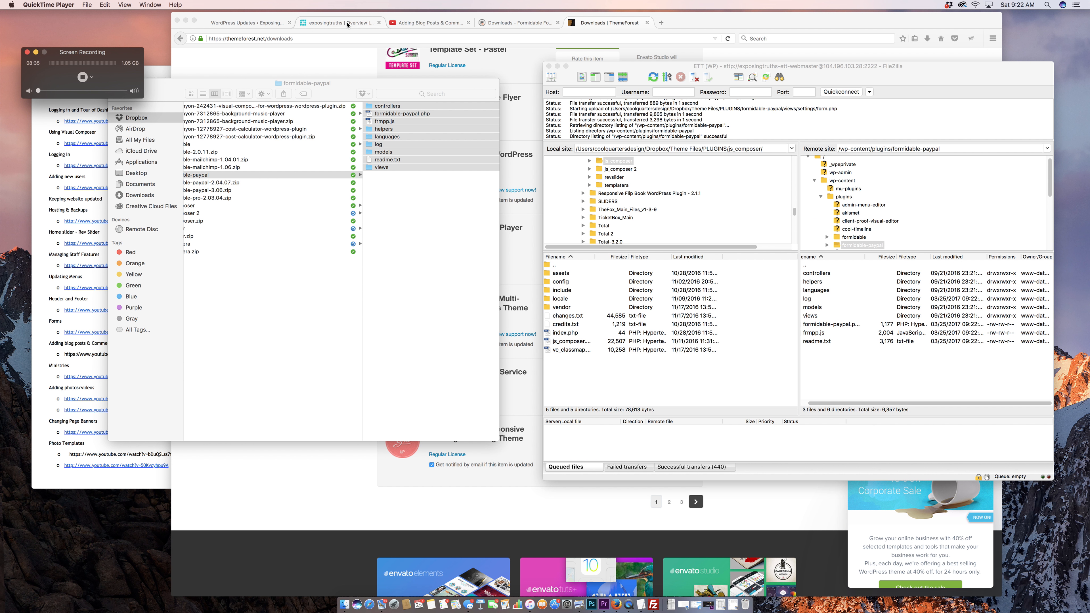
# Step: Switch to the WordPress Updates page in Firefox and review which plugins are still listed for updating
pyautogui.click(293, 24)
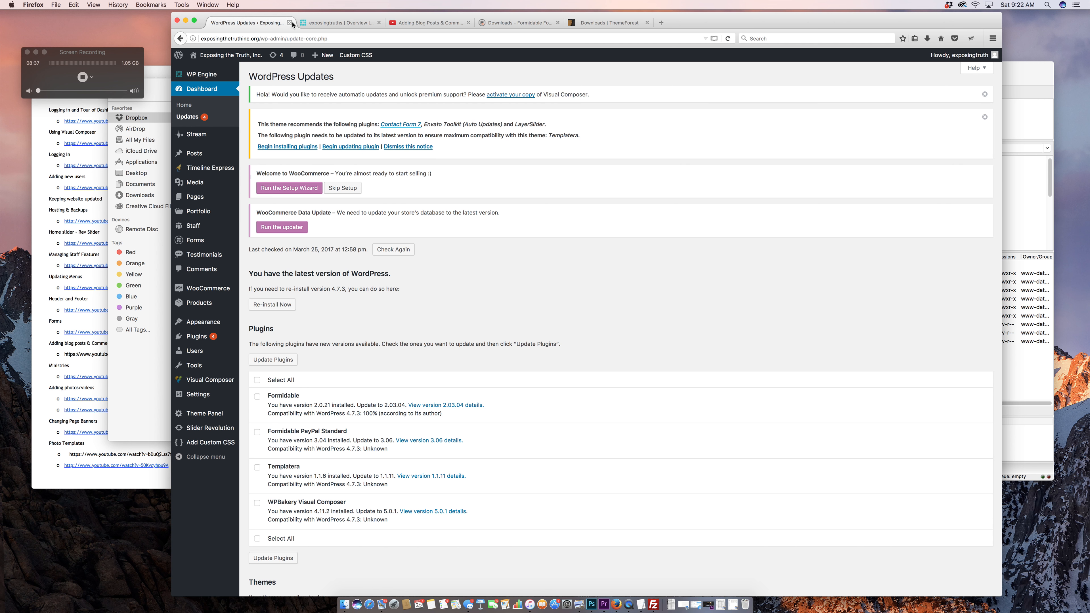
pyautogui.scroll(-3, 354, 384)
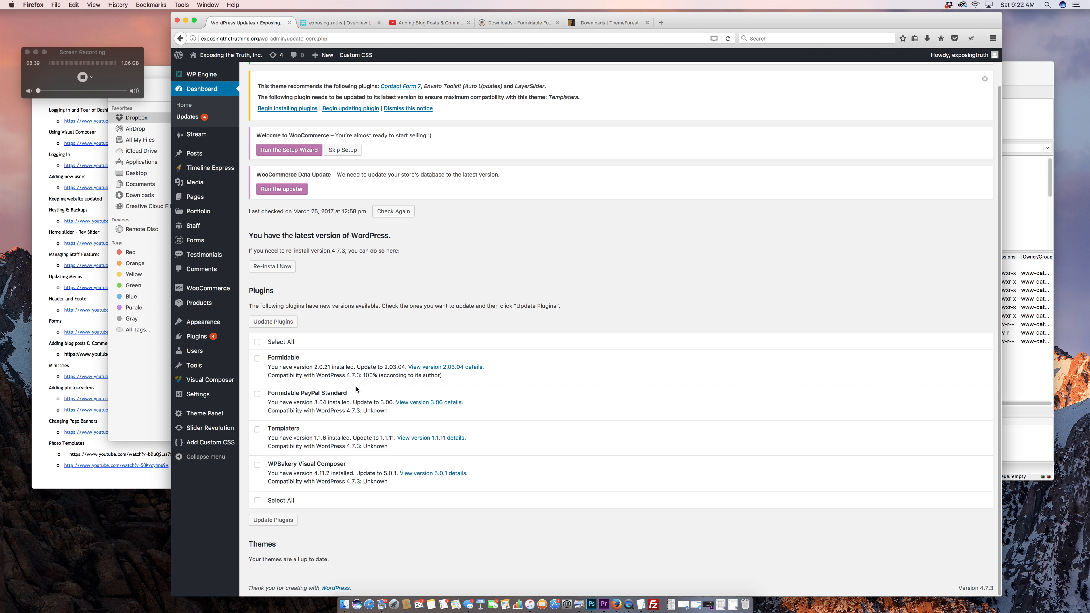
pyautogui.scroll(1, 356, 389)
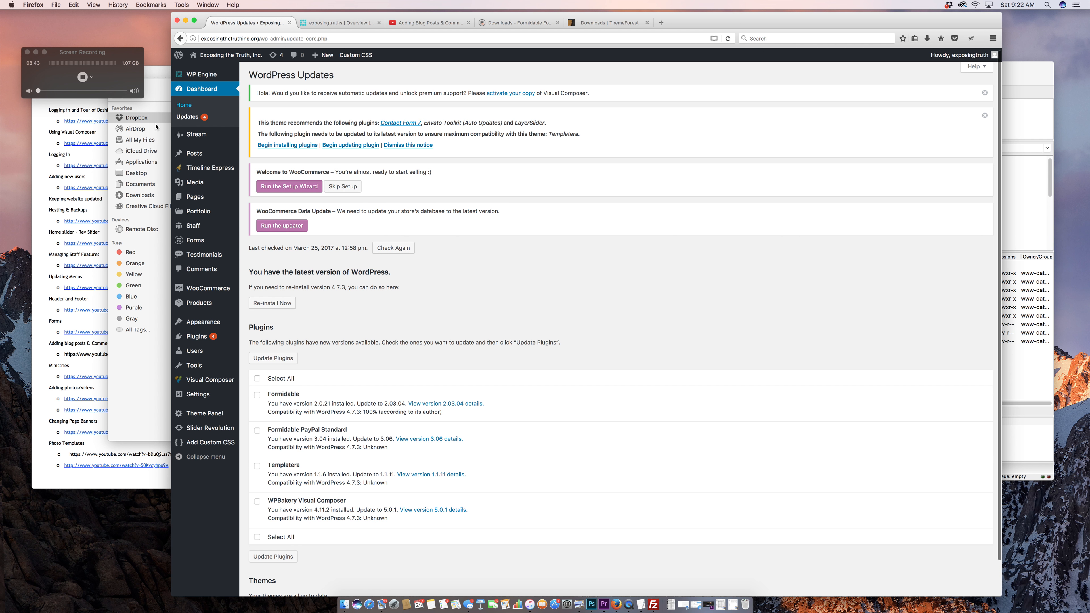
# Step: Open the local templatera folder in Finder, then switch to FileZilla and open the remote folder /wp-content/plugins/templatera
pyautogui.click(342, 605)
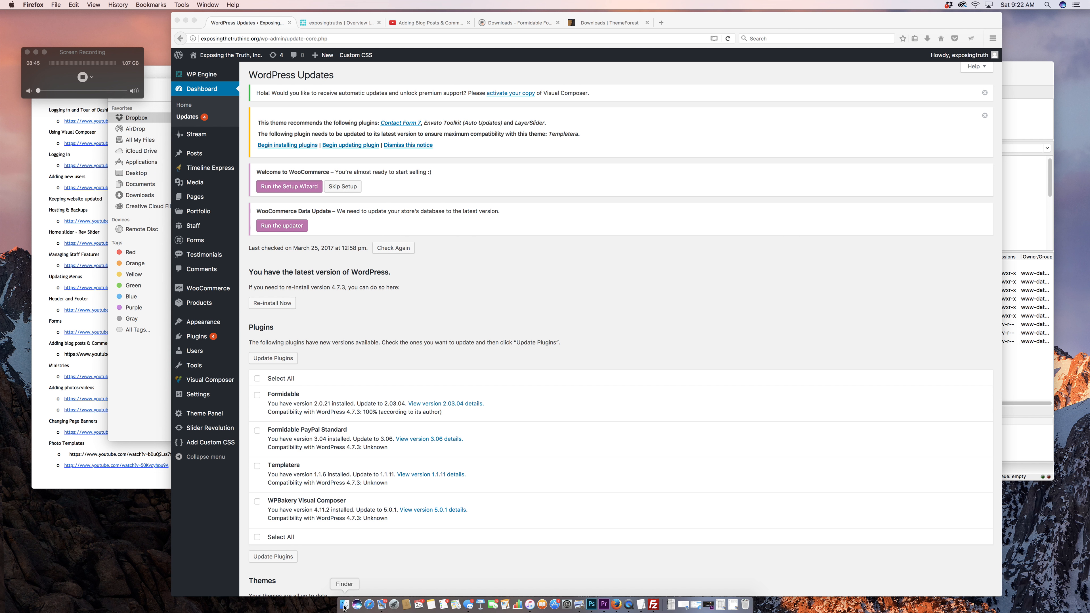
pyautogui.click(215, 243)
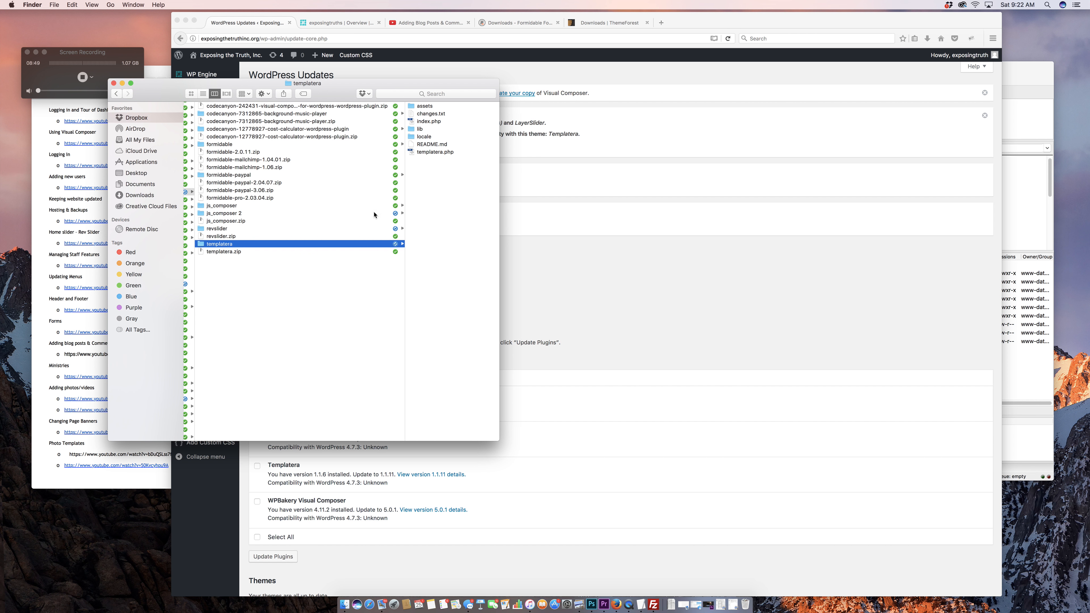
pyautogui.click(1004, 378)
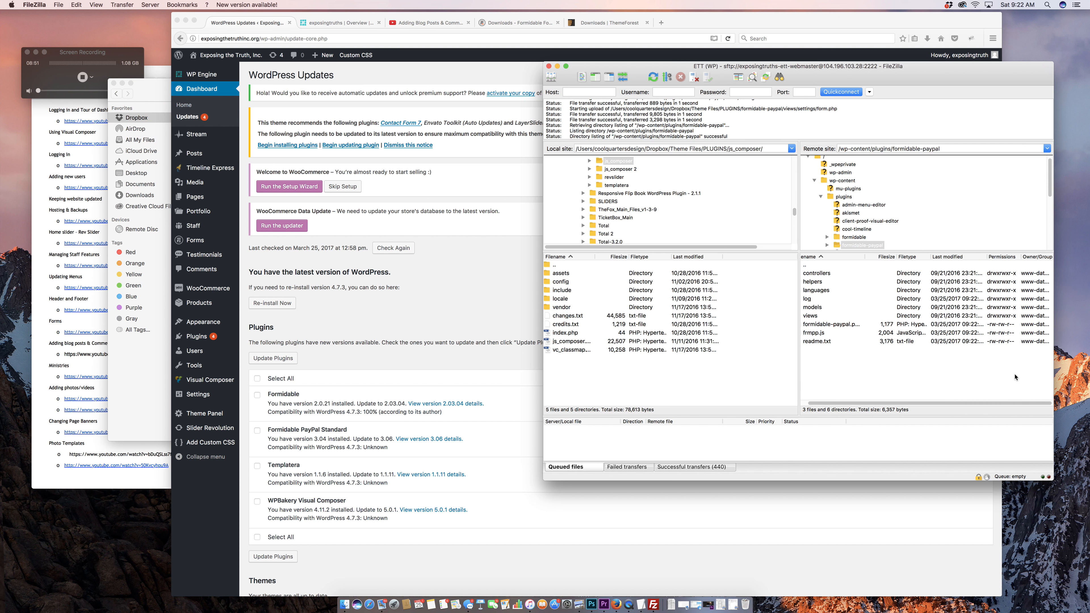
pyautogui.doubleClick(559, 267)
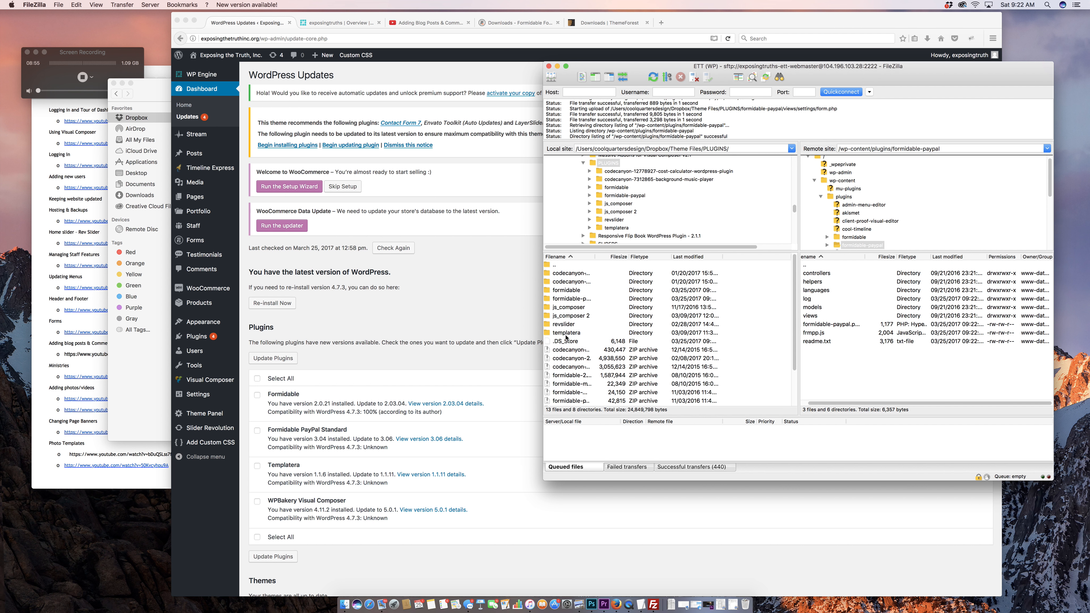
pyautogui.hscroll(-1, 844, 315)
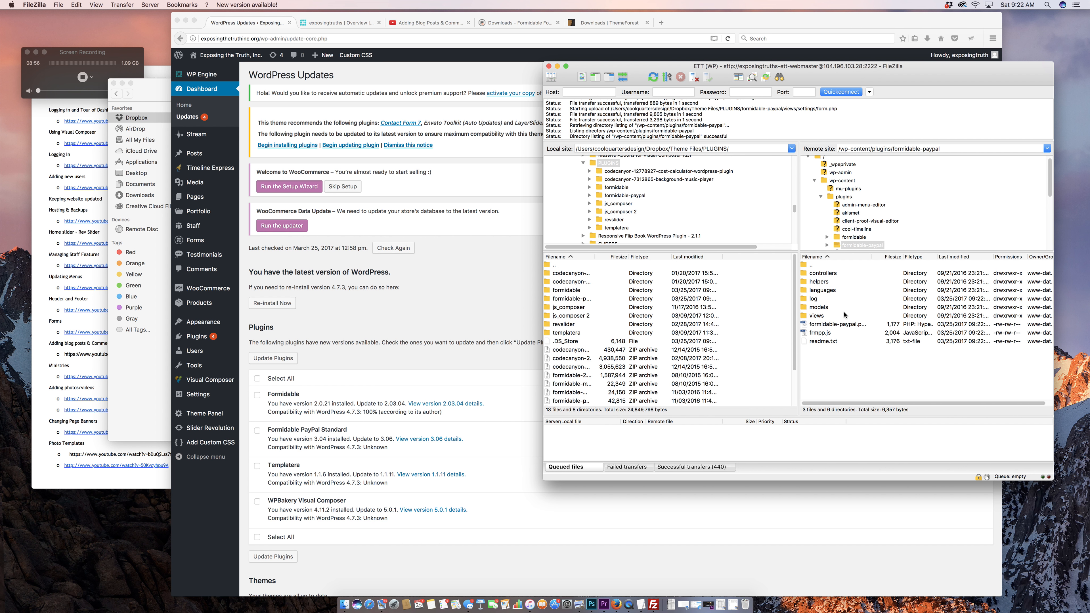
pyautogui.doubleClick(812, 267)
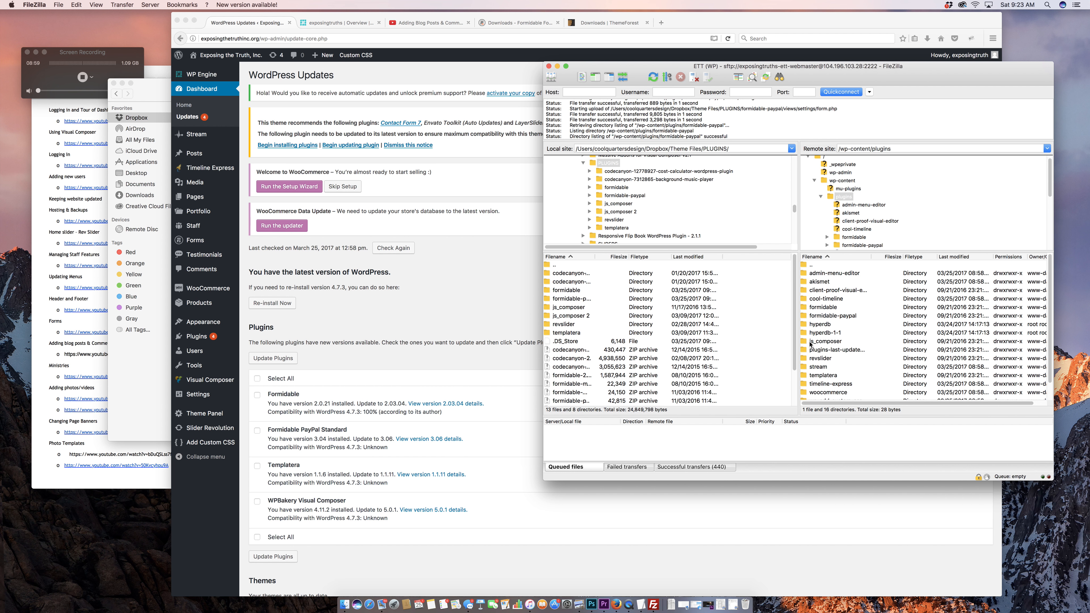
pyautogui.scroll(-2, 810, 343)
pyautogui.doubleClick(821, 358)
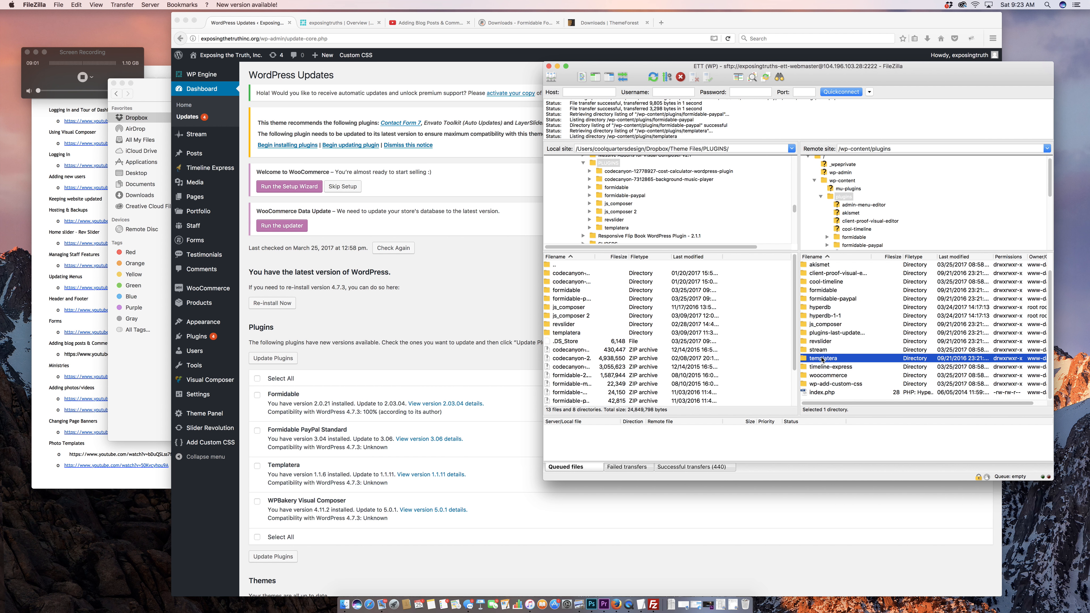
# Step: Try to upload everything in Finder's templatera folder, assets through templatera.php, to the remote templatera folder in FileZilla
pyautogui.click(147, 313)
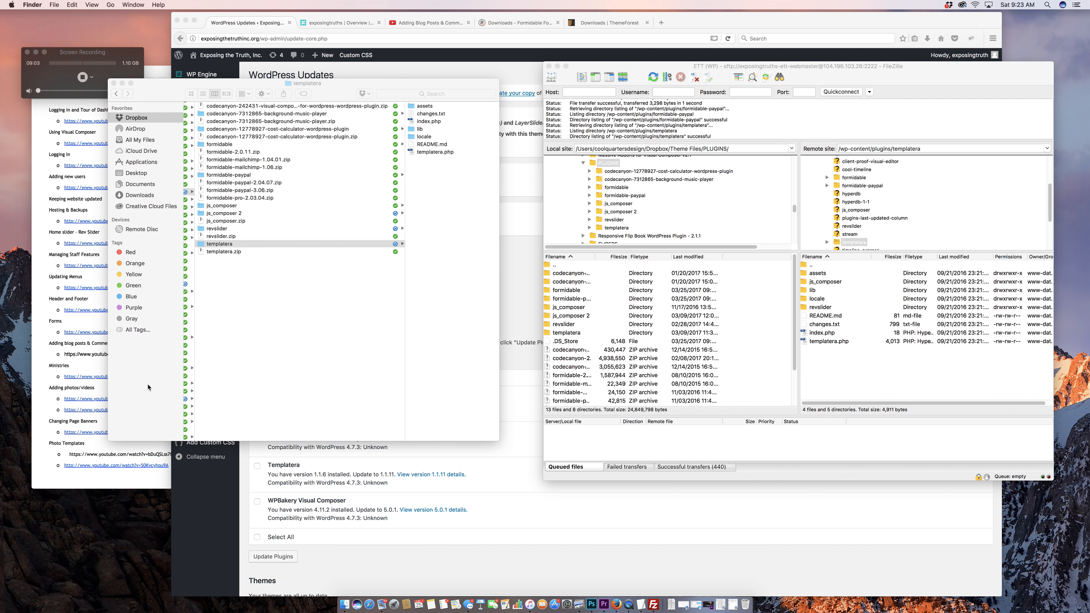
pyautogui.click(426, 107)
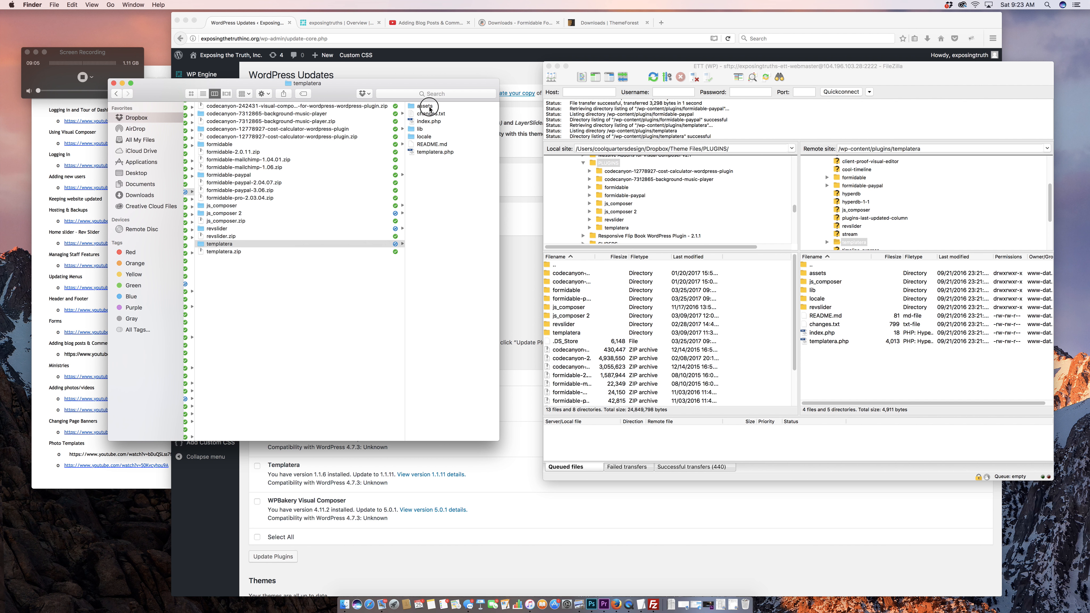
pyautogui.hscroll(-5, 257, 147)
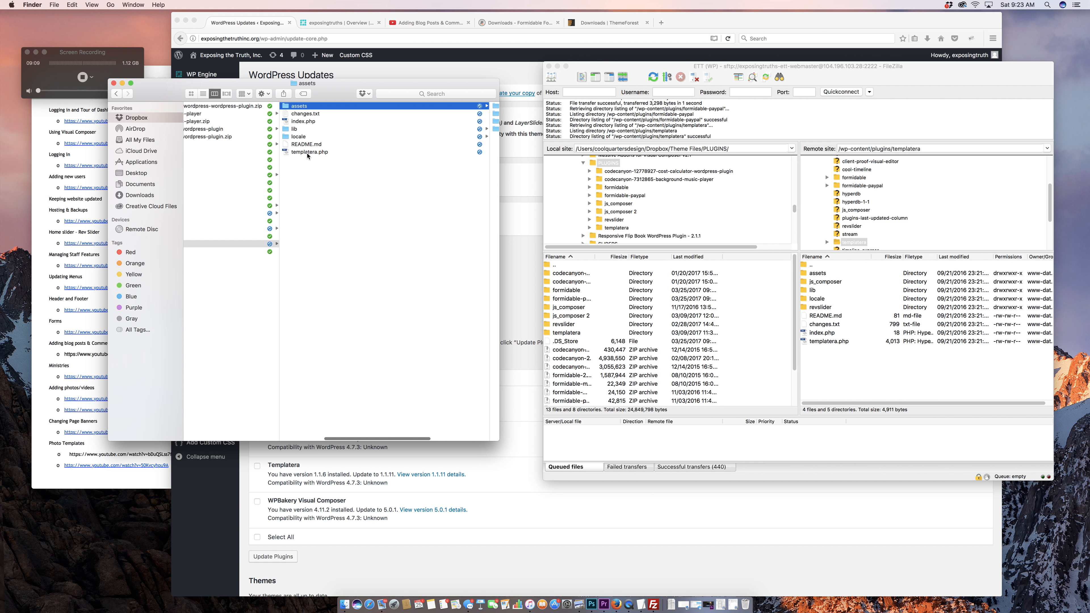
pyautogui.keyDown('shift'); pyautogui.click(309, 153); pyautogui.keyUp('shift')
pyautogui.moveTo(310, 155); pyautogui.dragTo(725, 361)
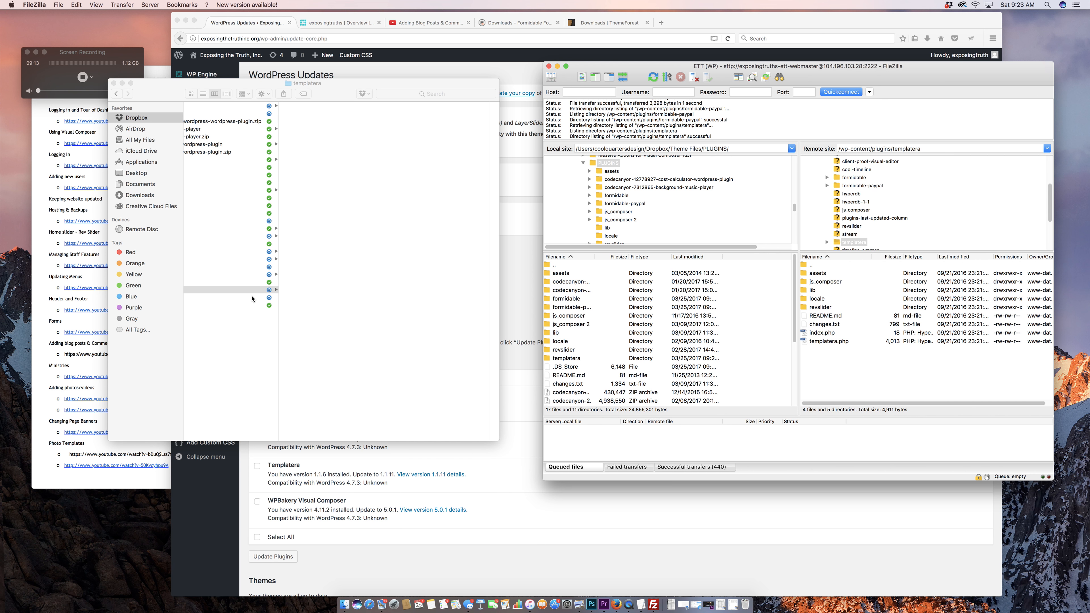
pyautogui.hscroll(-5, 252, 298)
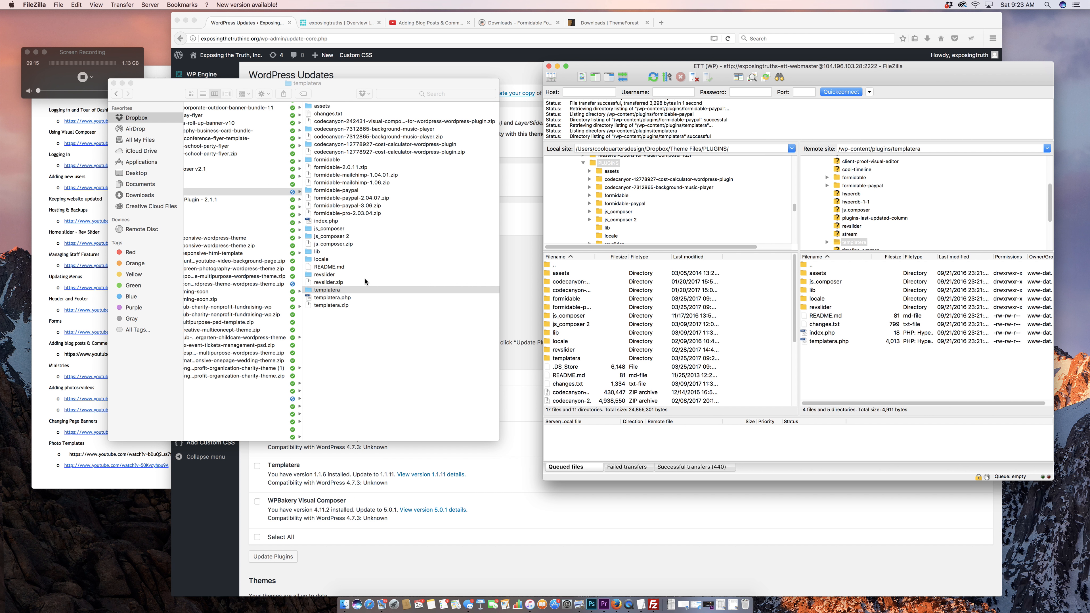
pyautogui.hscroll(5, 366, 282)
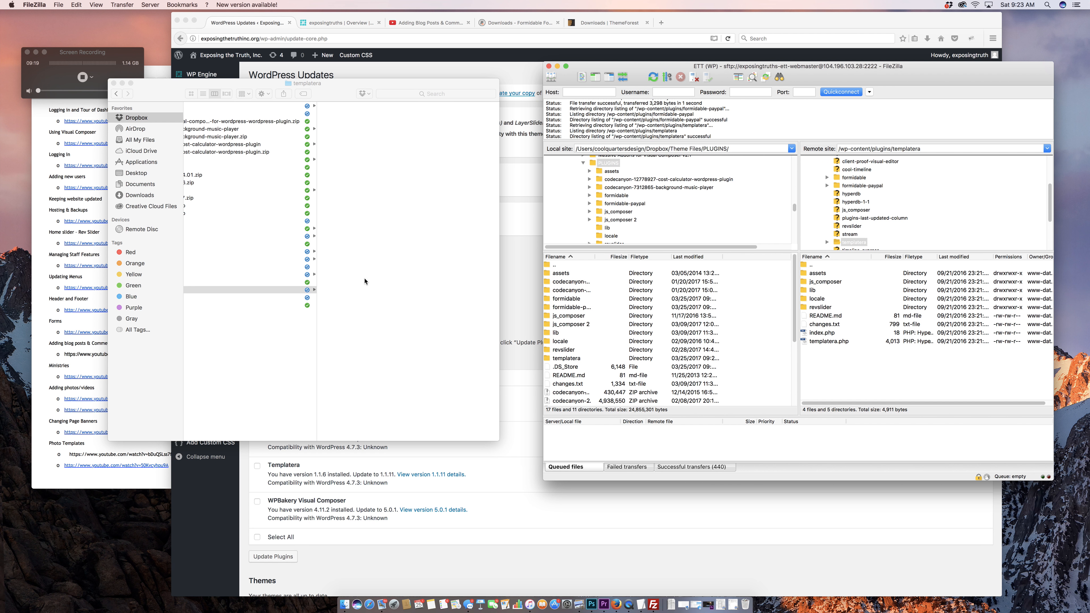
pyautogui.click(83, 78)
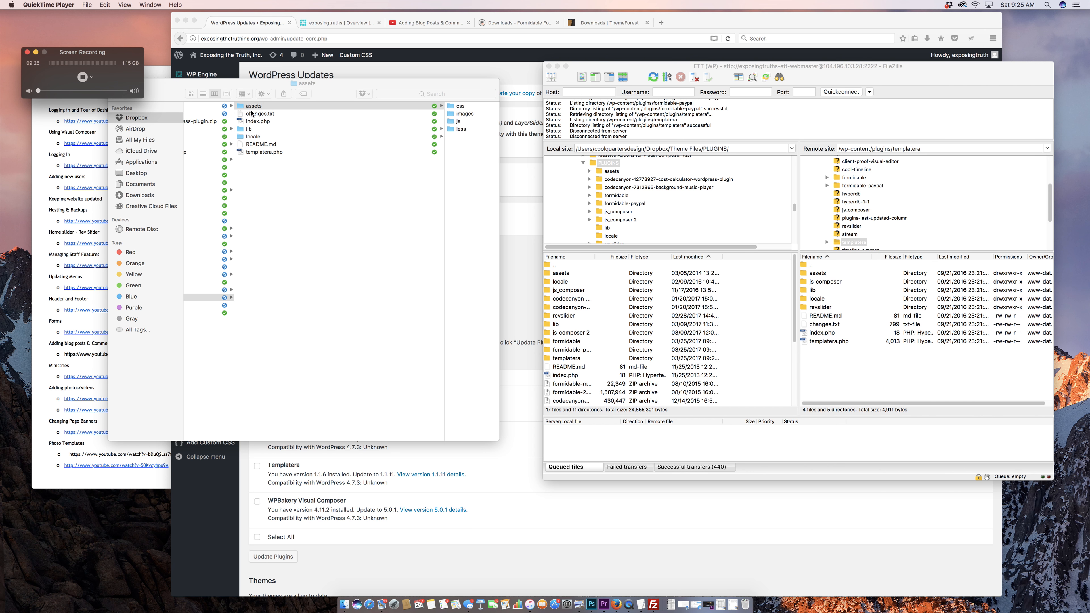
# Step: Upload everything in Finder's templatera 2 folder to the remote templatera folder in FileZilla, always overwriting the existing target files
pyautogui.click(257, 152)
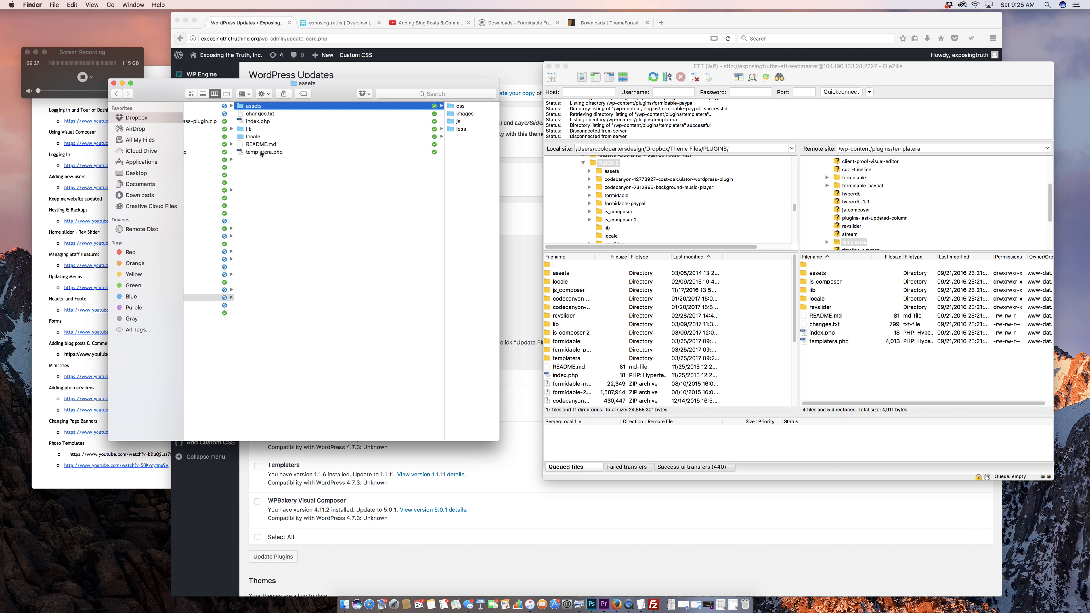
pyautogui.press('super+a')
pyautogui.moveTo(261, 153); pyautogui.dragTo(844, 368)
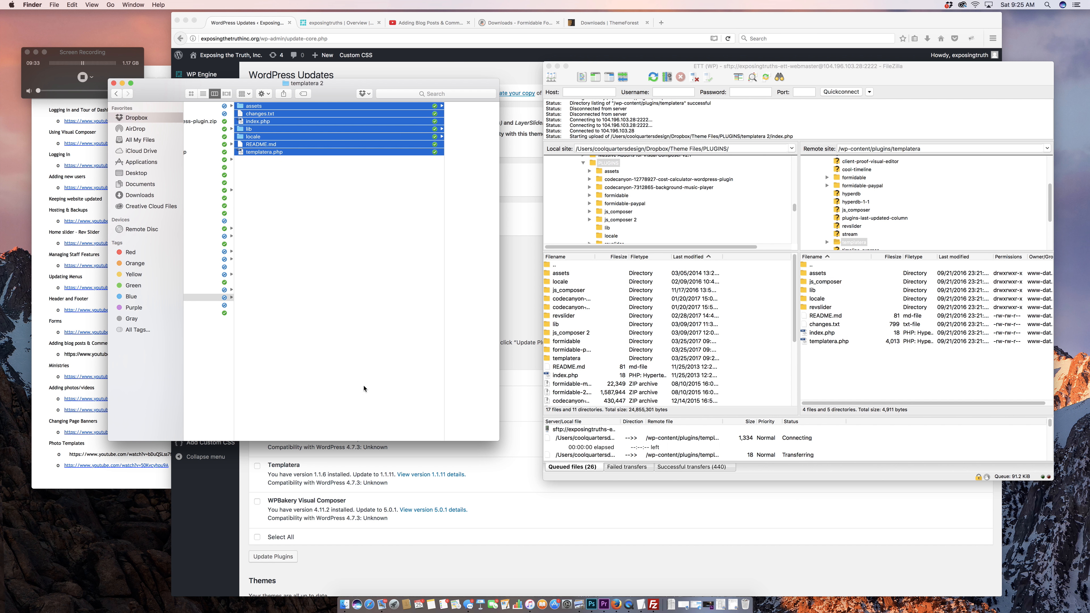
pyautogui.click(850, 301)
pyautogui.click(954, 336)
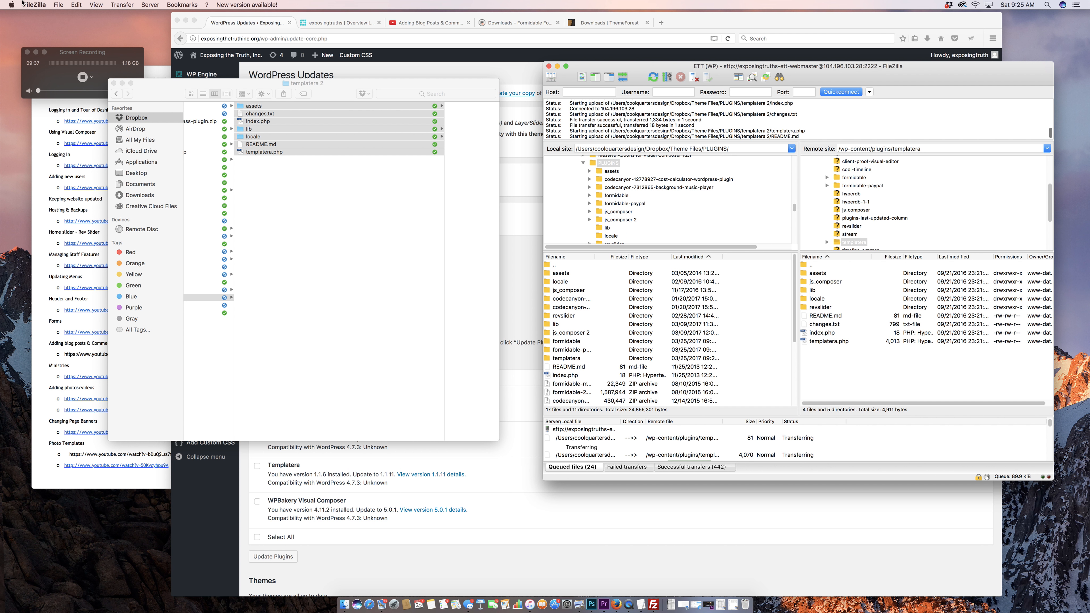
# Step: Check the remaining plugins on the WordPress Updates page in Firefox, then open the local js_composer 2 folder in Finder
pyautogui.click(232, 23)
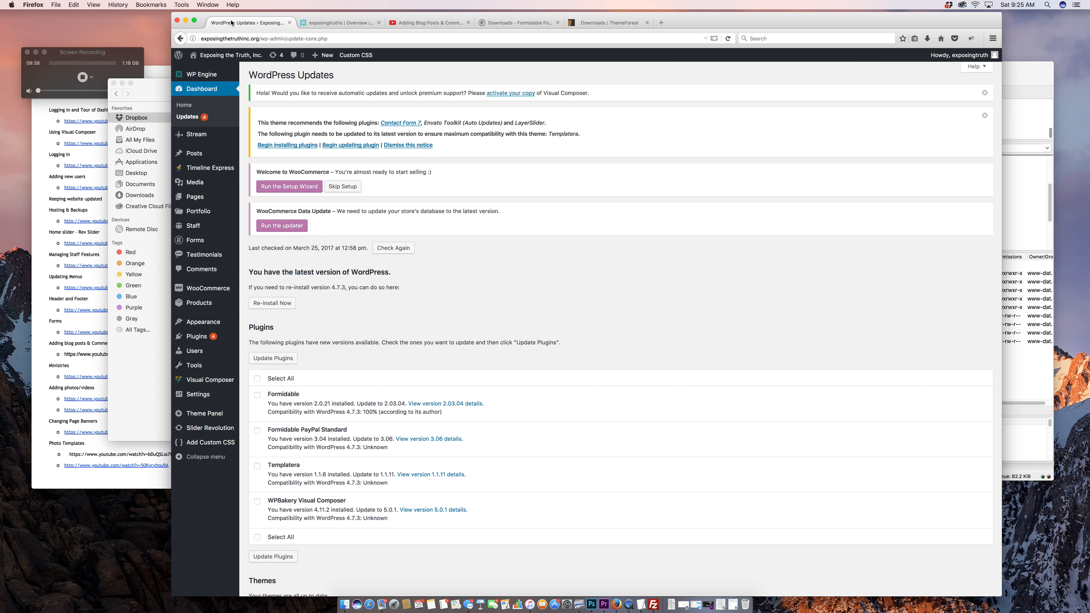
pyautogui.click(144, 89)
pyautogui.hscroll(-5, 337, 203)
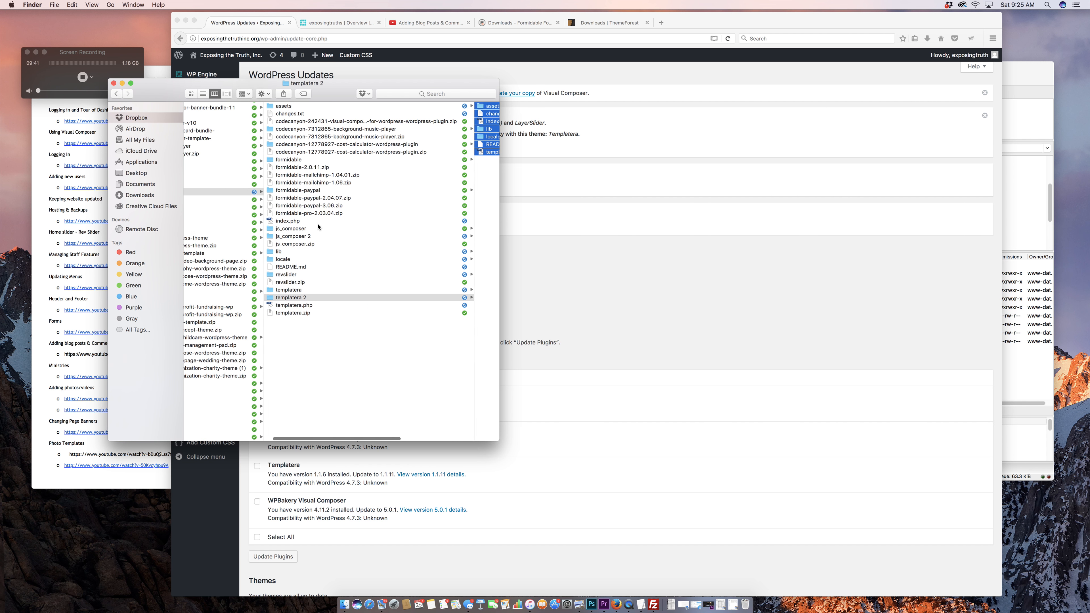
pyautogui.hscroll(5, 319, 226)
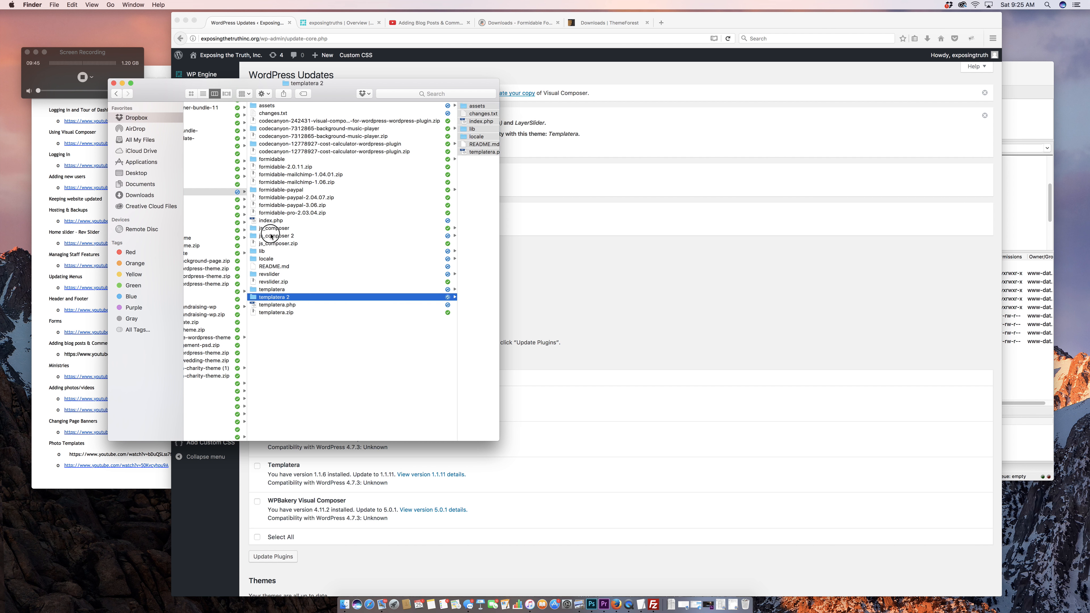
pyautogui.click(276, 235)
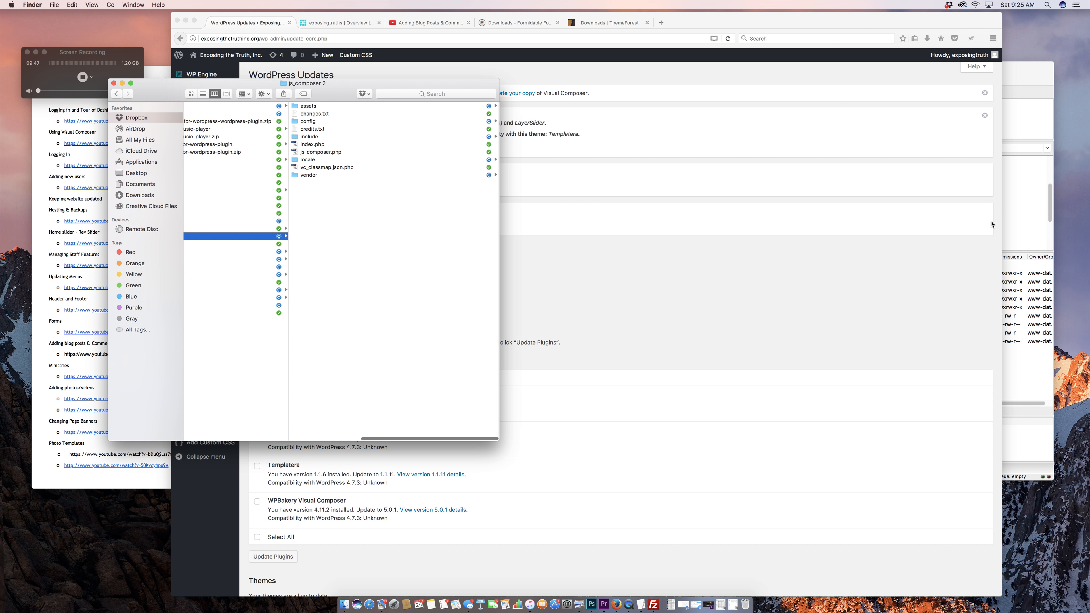
# Step: Switch to FileZilla and open the remote folder /wp-content/plugins/js_composer
pyautogui.click(1013, 217)
pyautogui.doubleClick(808, 265)
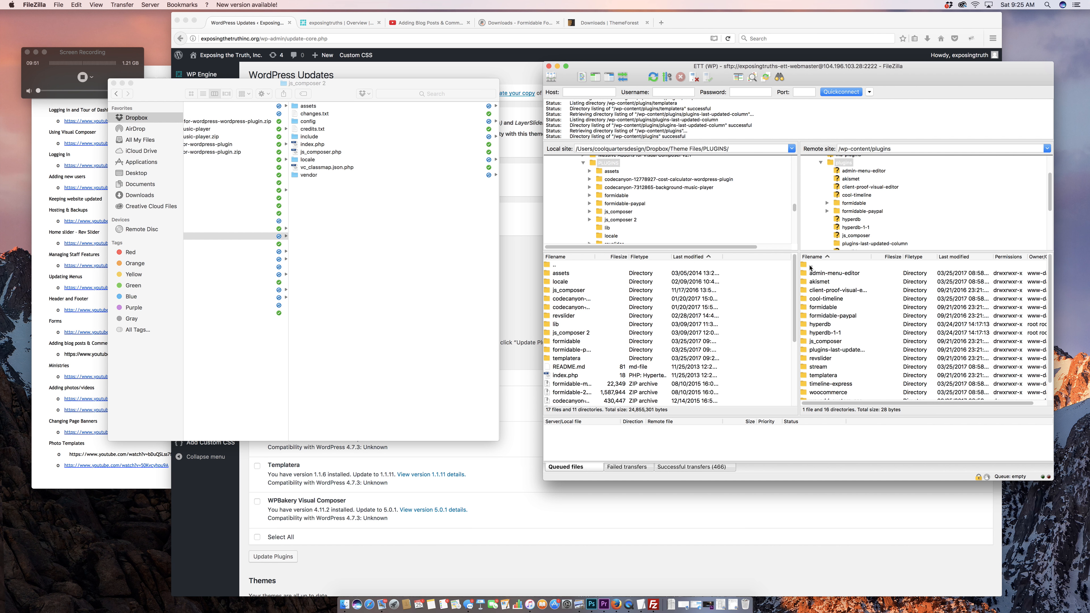
pyautogui.doubleClick(810, 266)
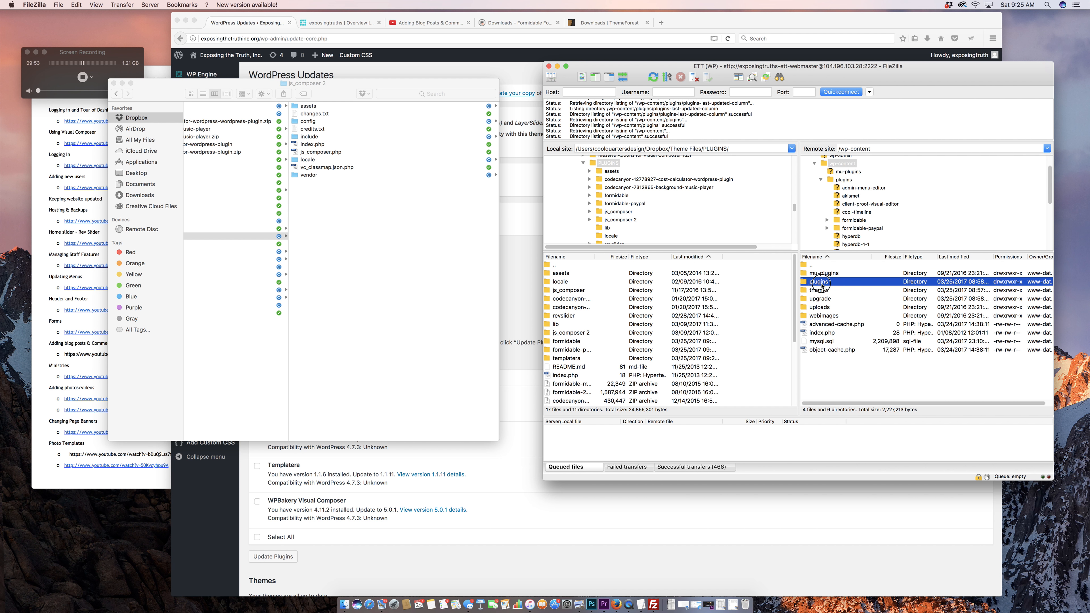
pyautogui.doubleClick(821, 282)
pyautogui.doubleClick(822, 341)
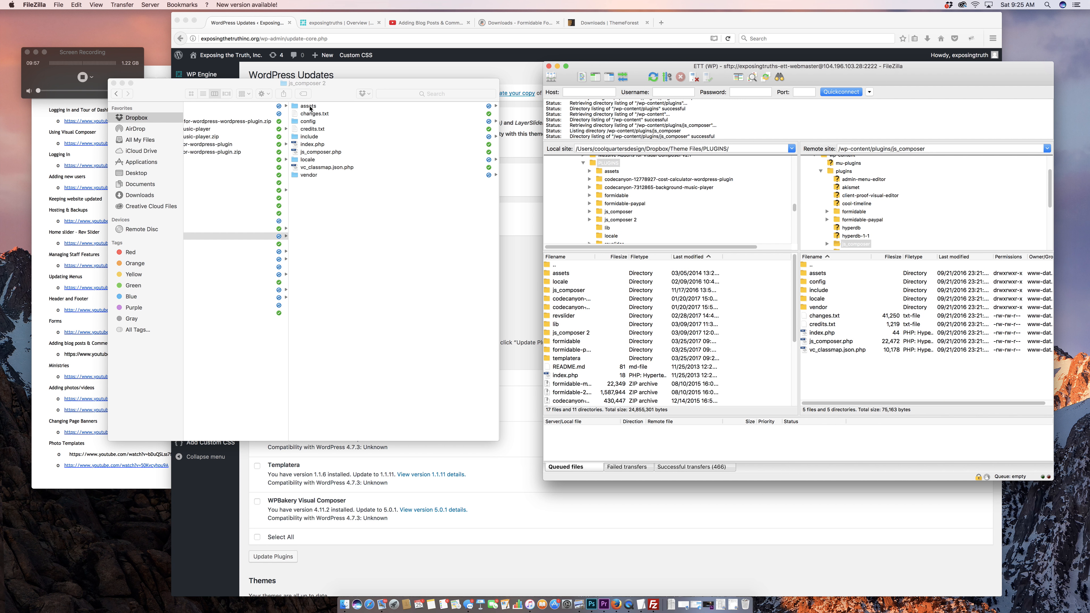
# Step: Upload everything in Finder's js_composer 2 folder, assets through vendor, to the remote js_composer folder in FileZilla, always overwriting existing target files
pyautogui.hscroll(-5, 257, 201)
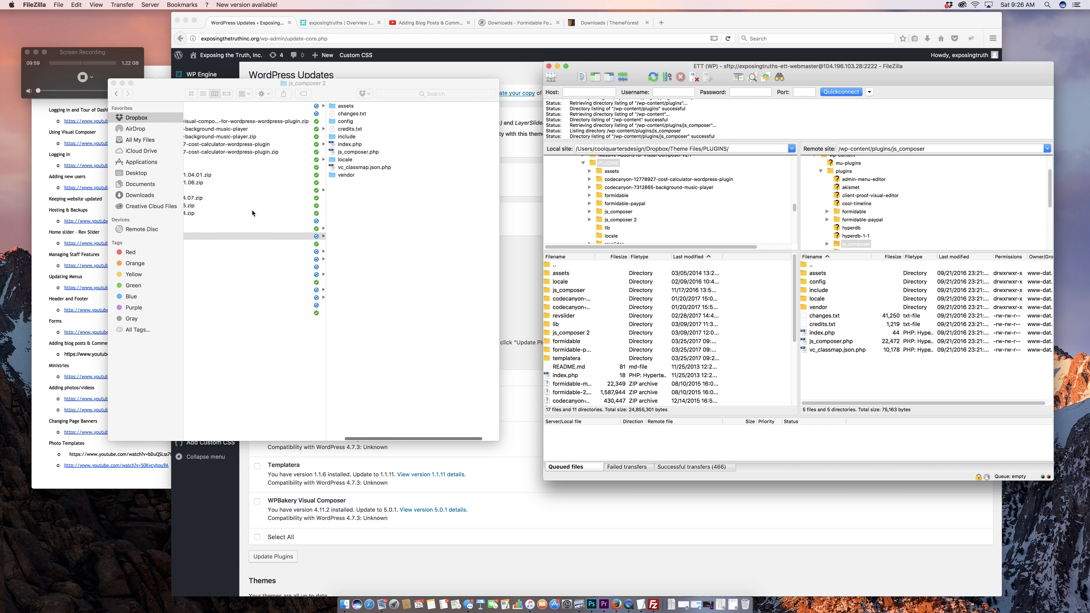
pyautogui.click(346, 112)
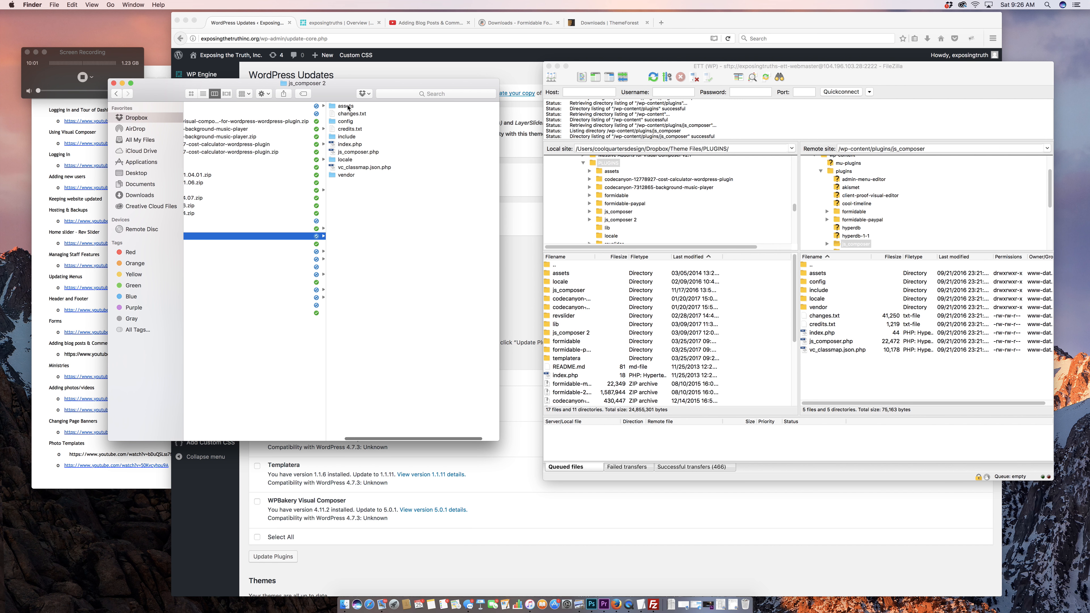
pyautogui.click(347, 106)
pyautogui.hscroll(-3, 247, 157)
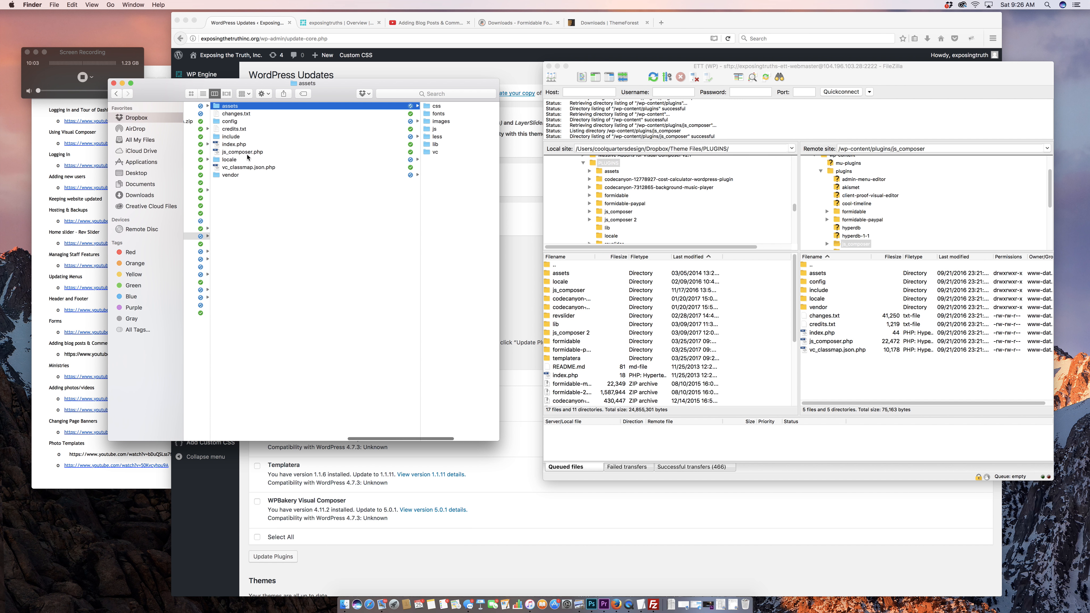
pyautogui.keyDown('shift'); pyautogui.click(236, 174); pyautogui.keyUp('shift')
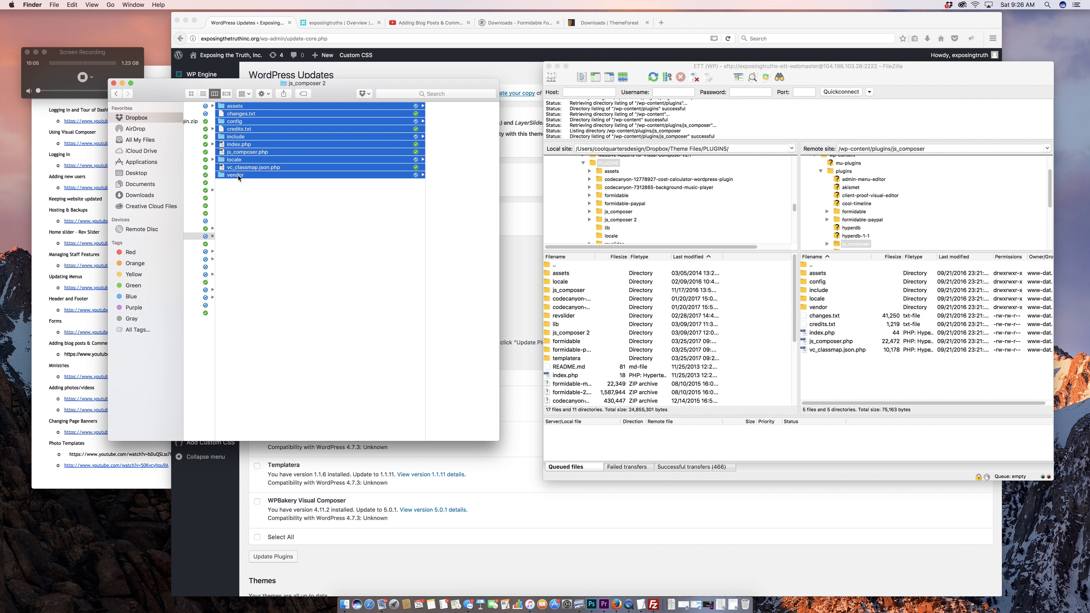
pyautogui.moveTo(239, 178); pyautogui.dragTo(832, 386)
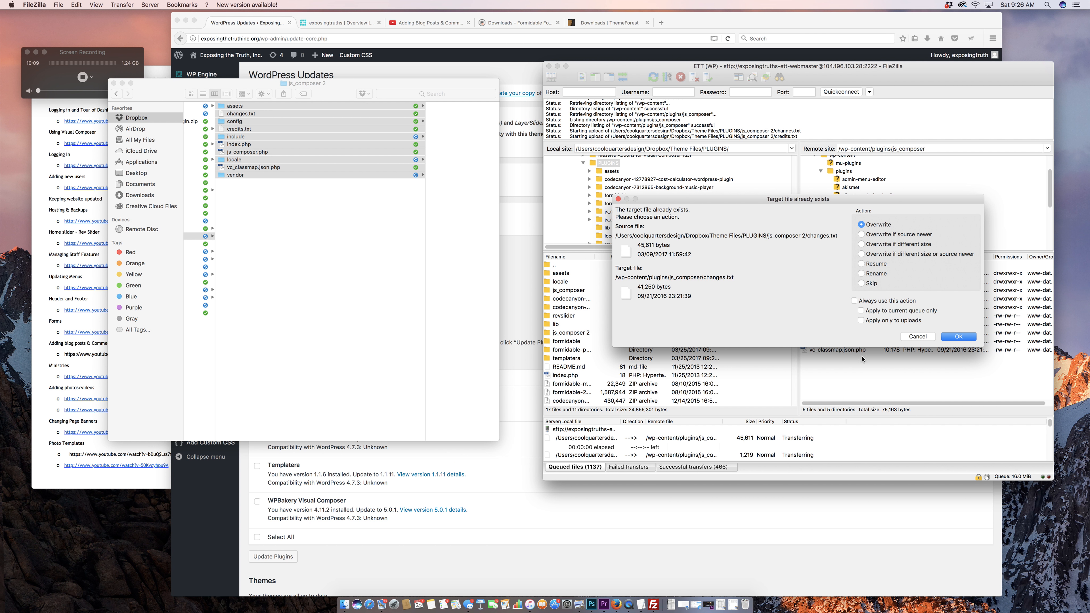
pyautogui.click(877, 302)
pyautogui.click(951, 336)
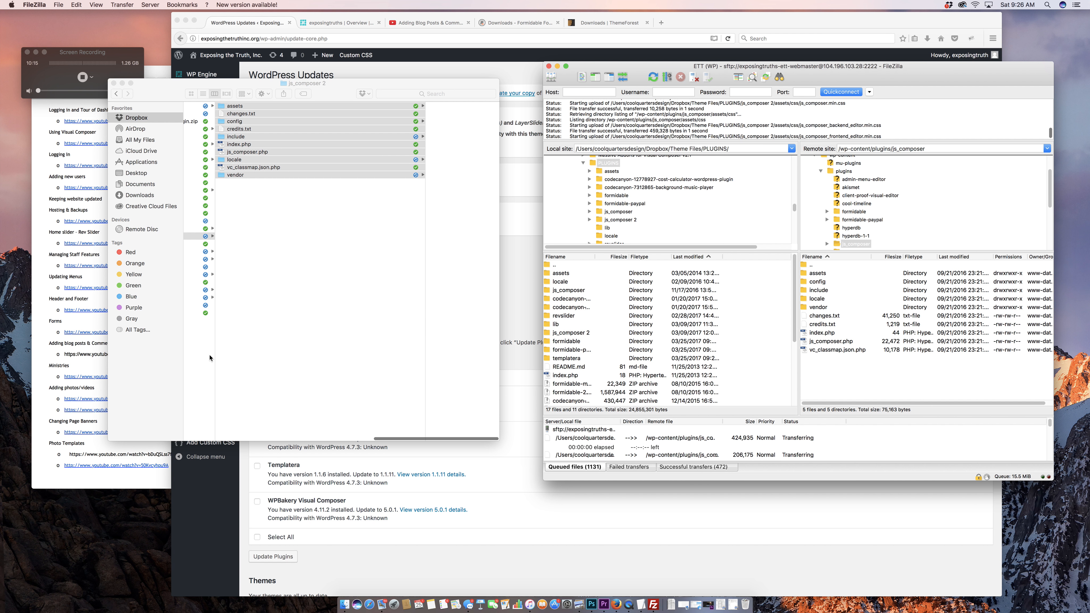
# Step: Switch to Firefox and reload the WordPress Updates page to check for any remaining plugin updates
pyautogui.click(83, 79)
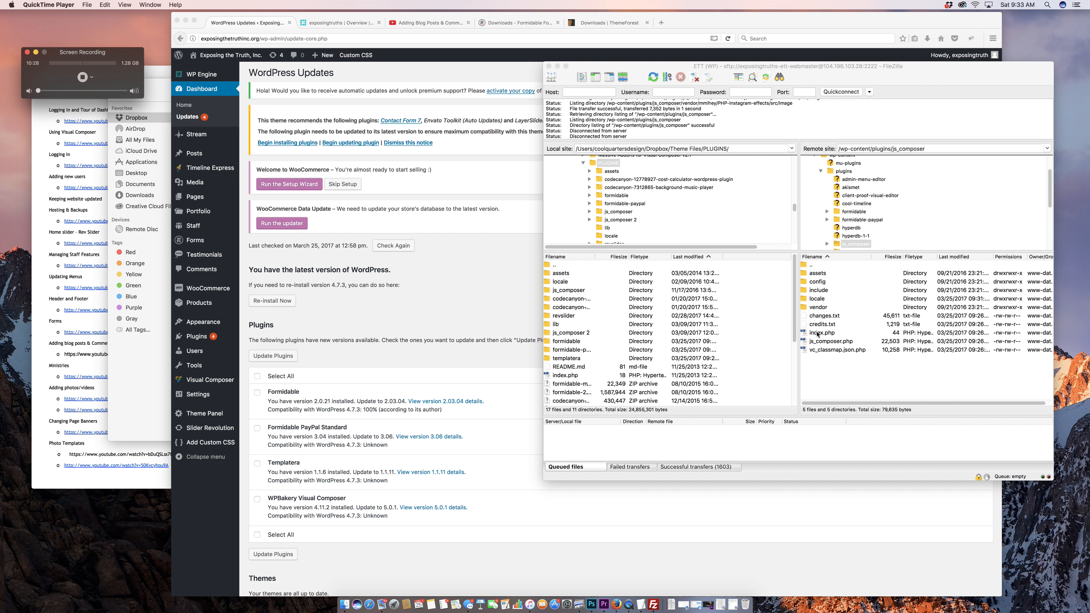
pyautogui.click(431, 302)
pyautogui.click(710, 38)
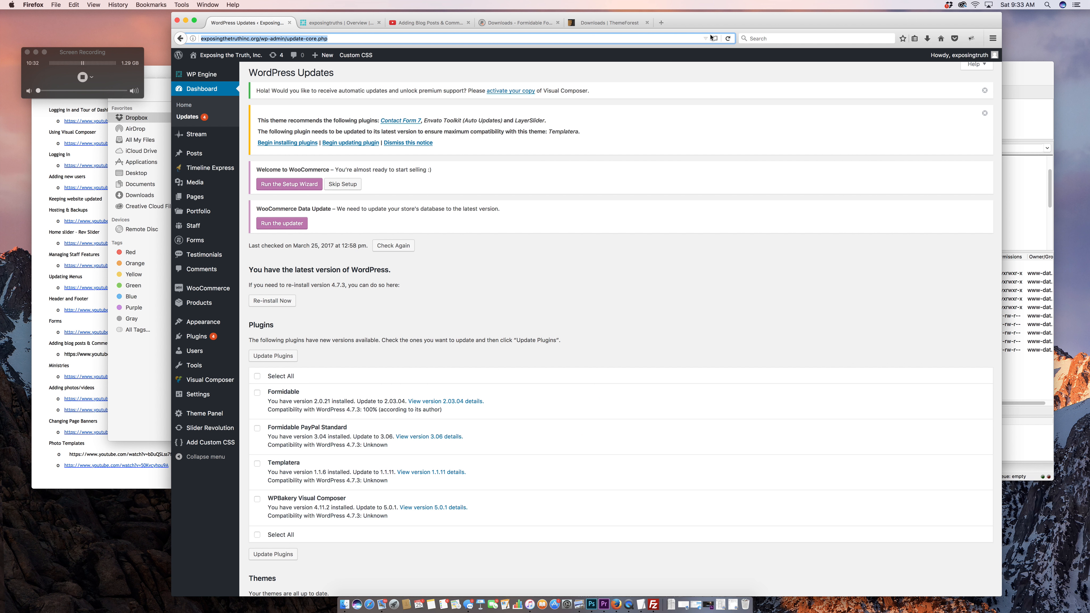
pyautogui.click(728, 39)
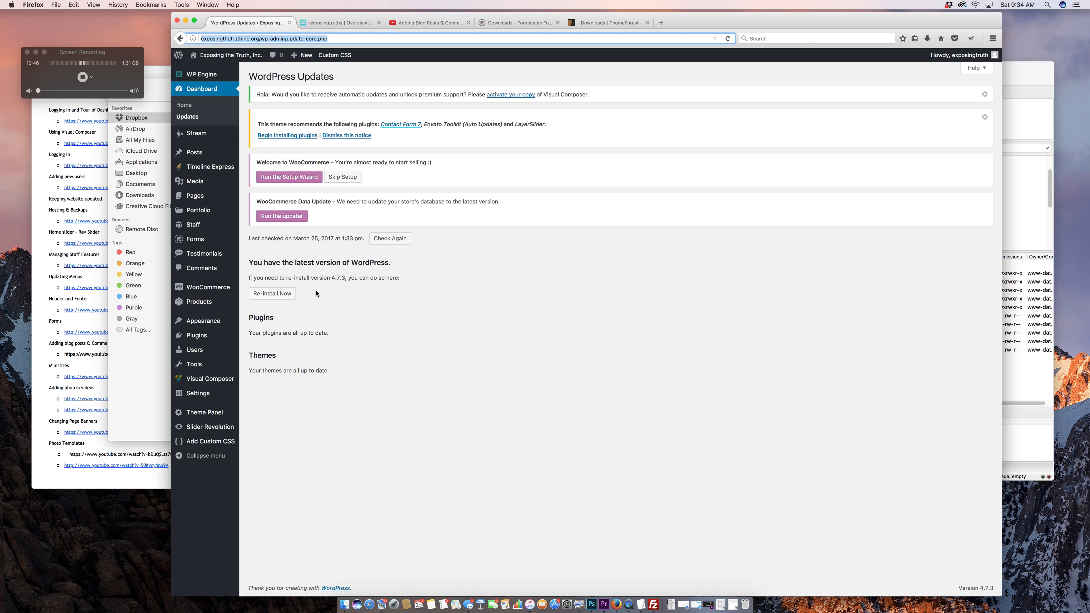
# Step: Open the installed plugins list and review each plugin's version, last updated date and last upgraded date
pyautogui.click(200, 335)
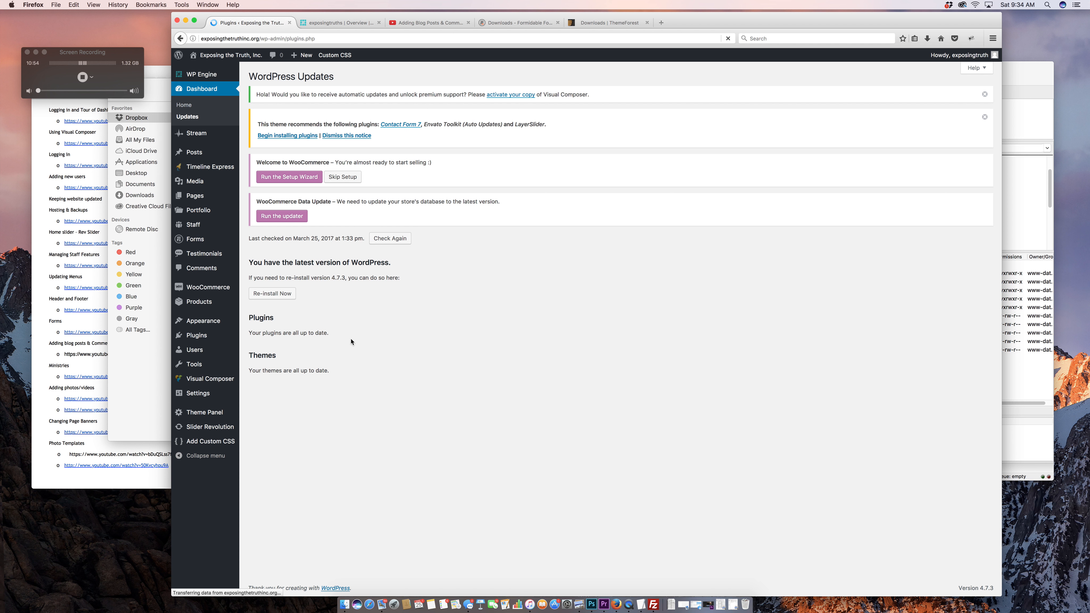
pyautogui.scroll(-6, 385, 337)
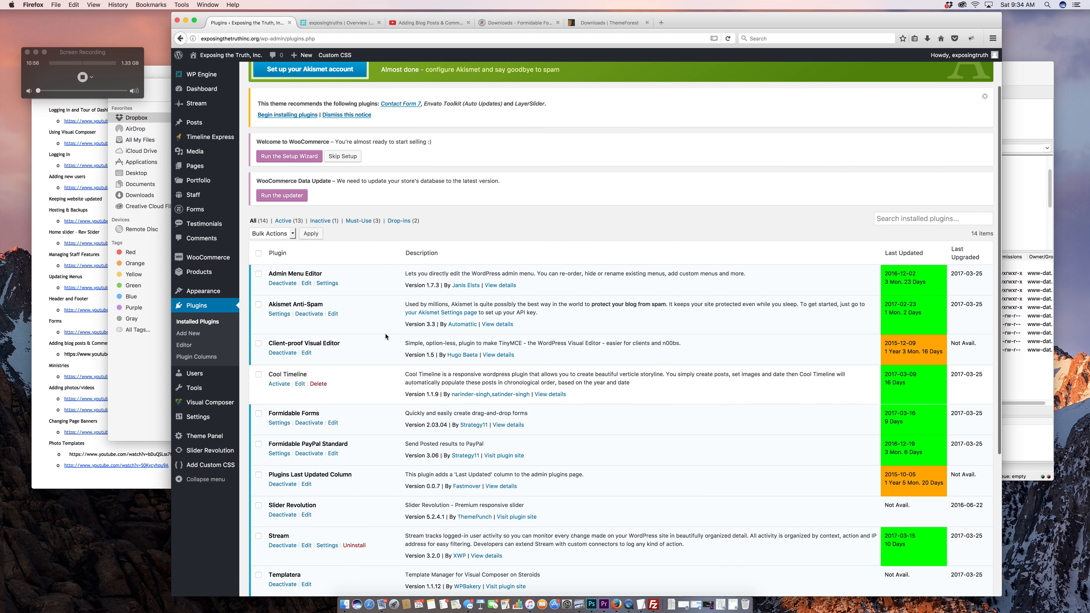
pyautogui.scroll(5, 385, 337)
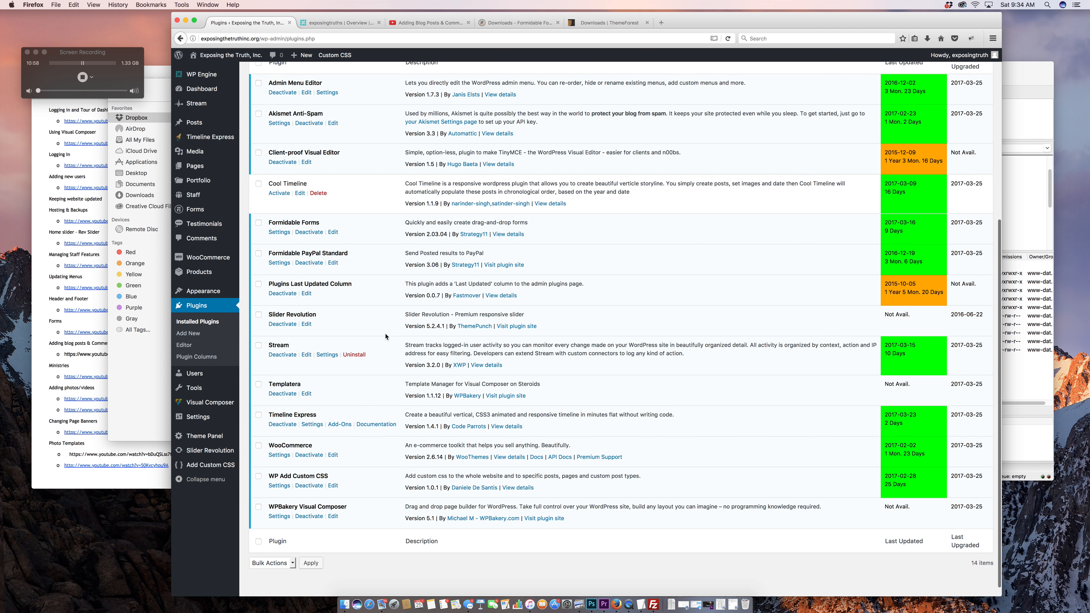
pyautogui.scroll(-3, 385, 337)
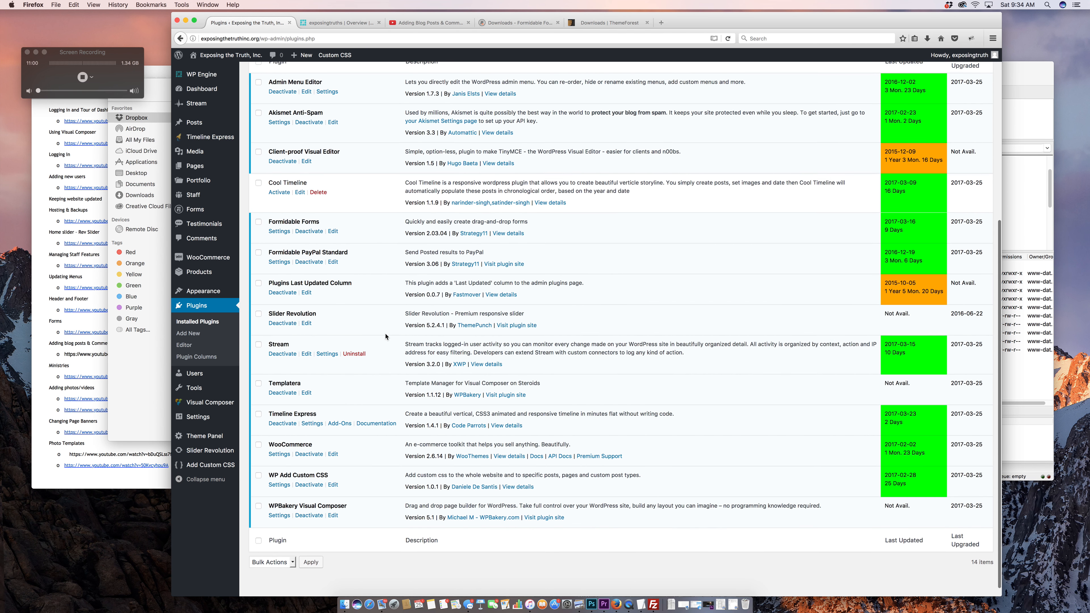
pyautogui.scroll(6, 385, 337)
pyautogui.scroll(1, 385, 337)
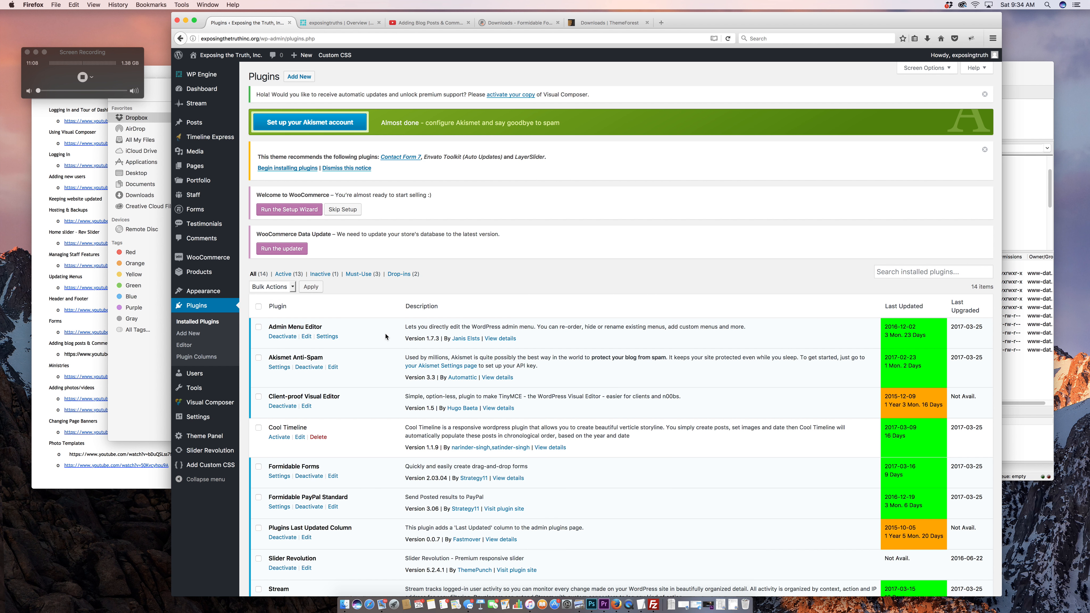
pyautogui.scroll(-10, 386, 337)
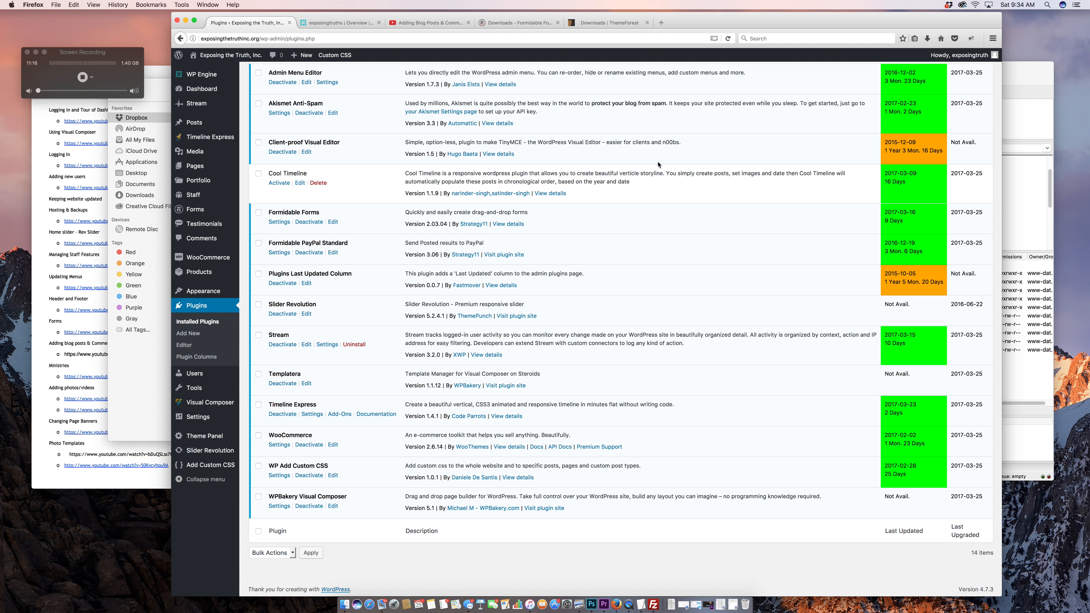
pyautogui.scroll(6, 658, 165)
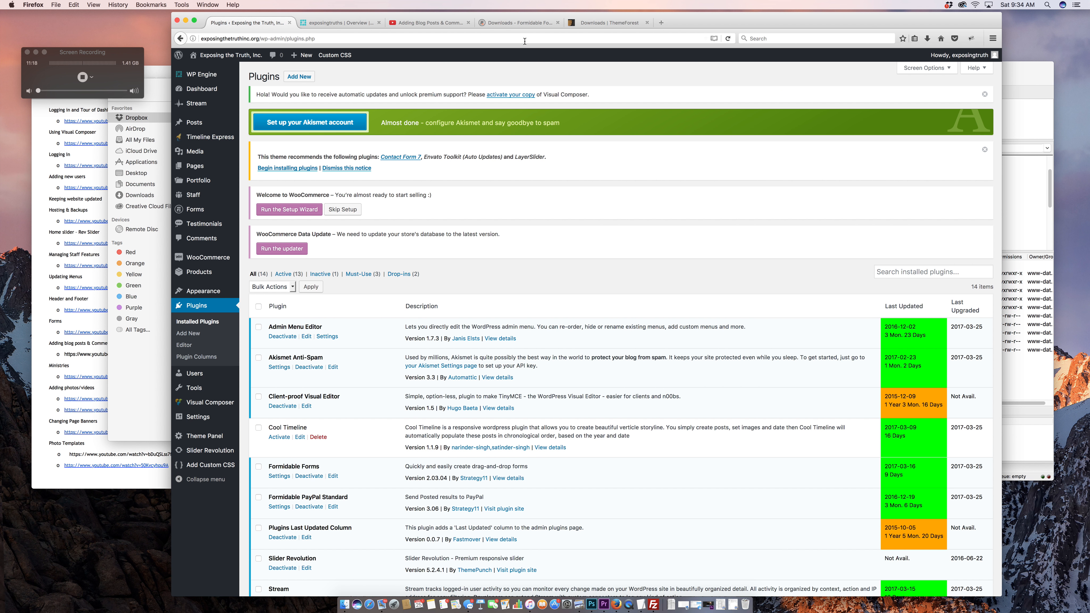